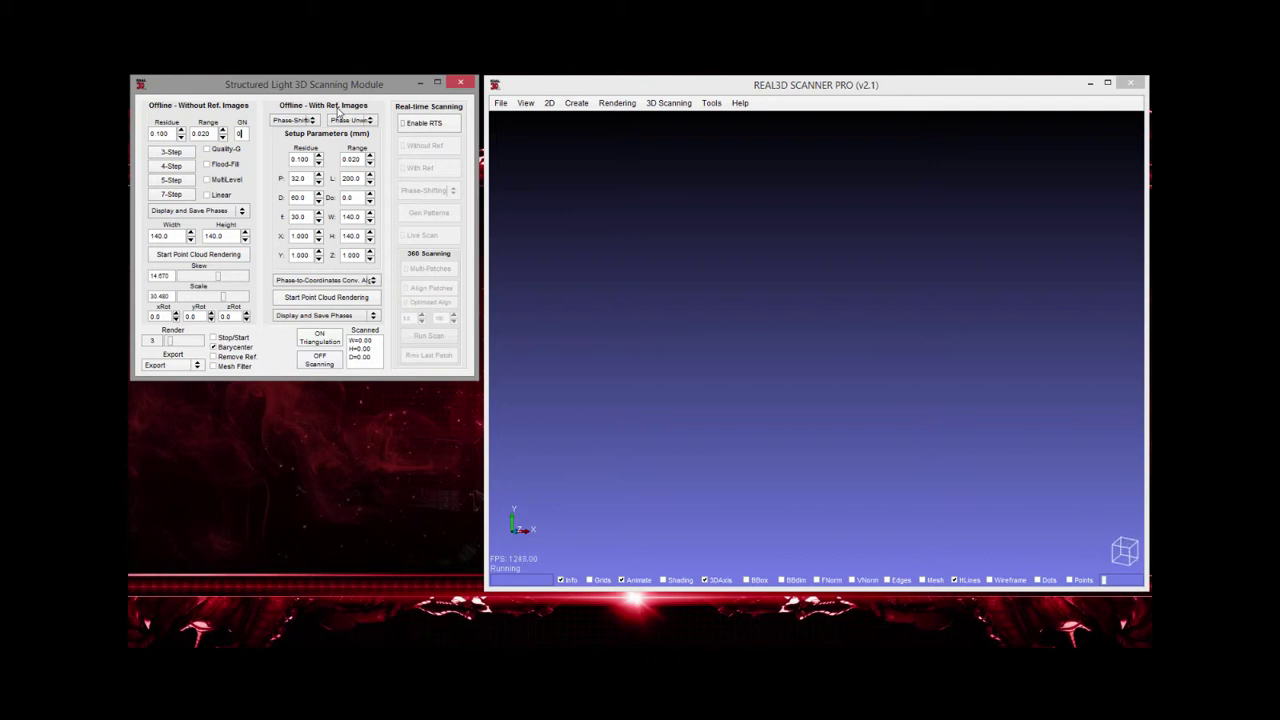
Examine the phase-shifting algorithm choices and the setup parameter descriptions for offline scanning with reference images.
click(293, 120)
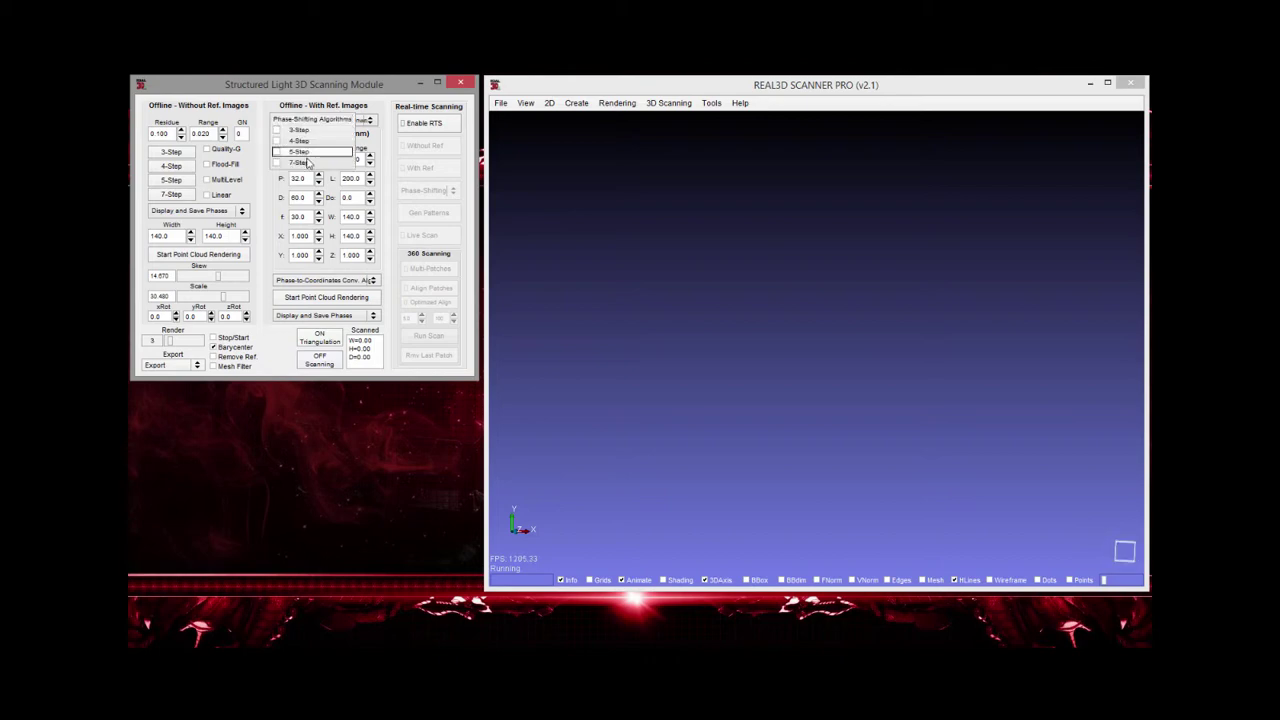
click(306, 164)
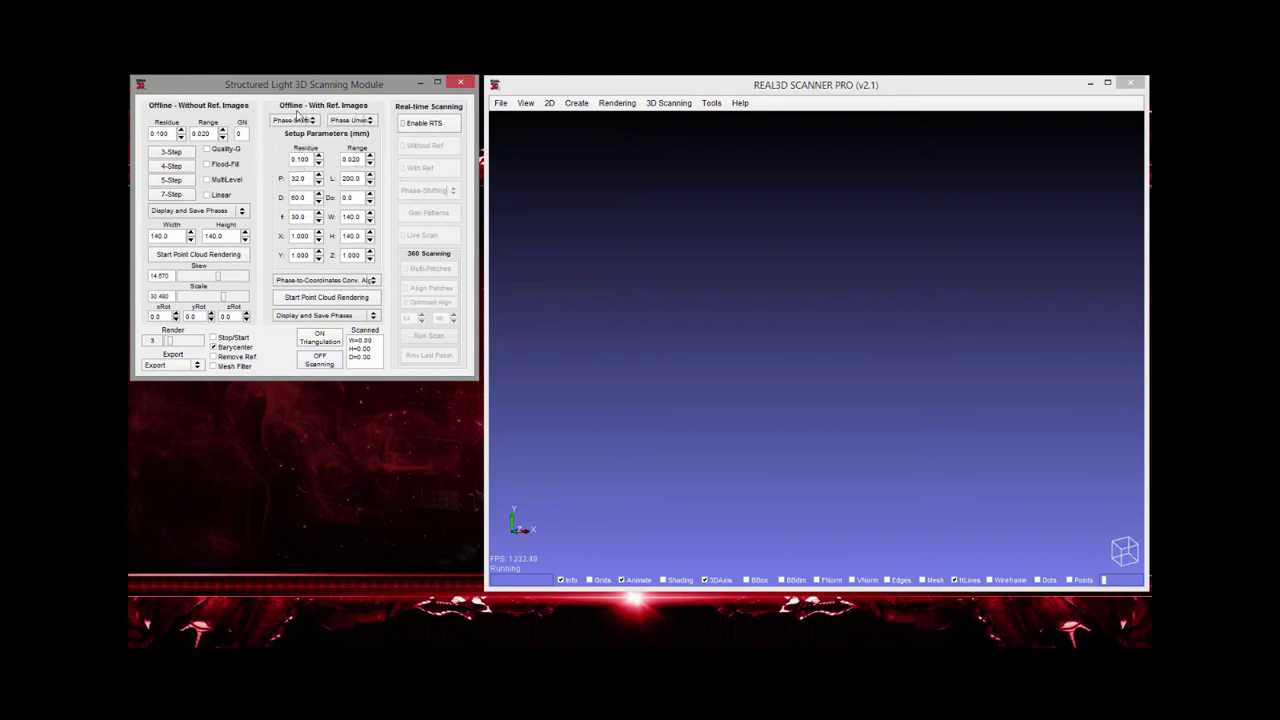
mouse_move(295, 122)
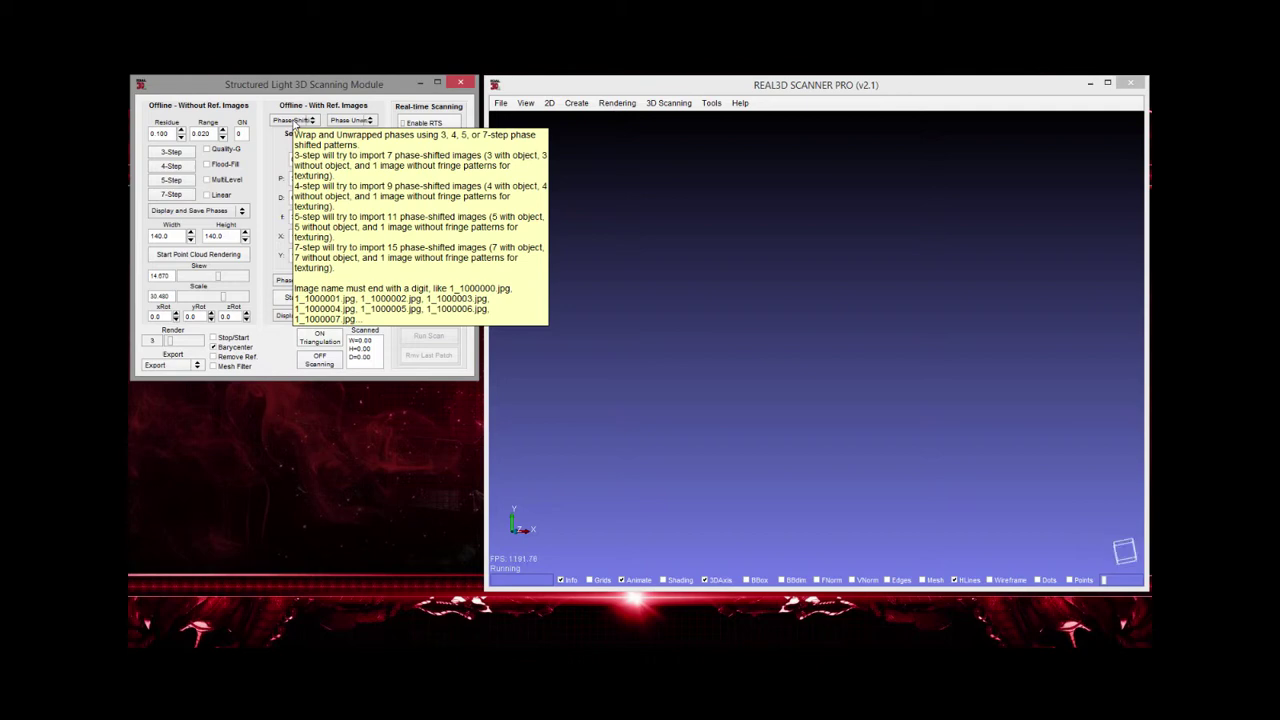
click(296, 121)
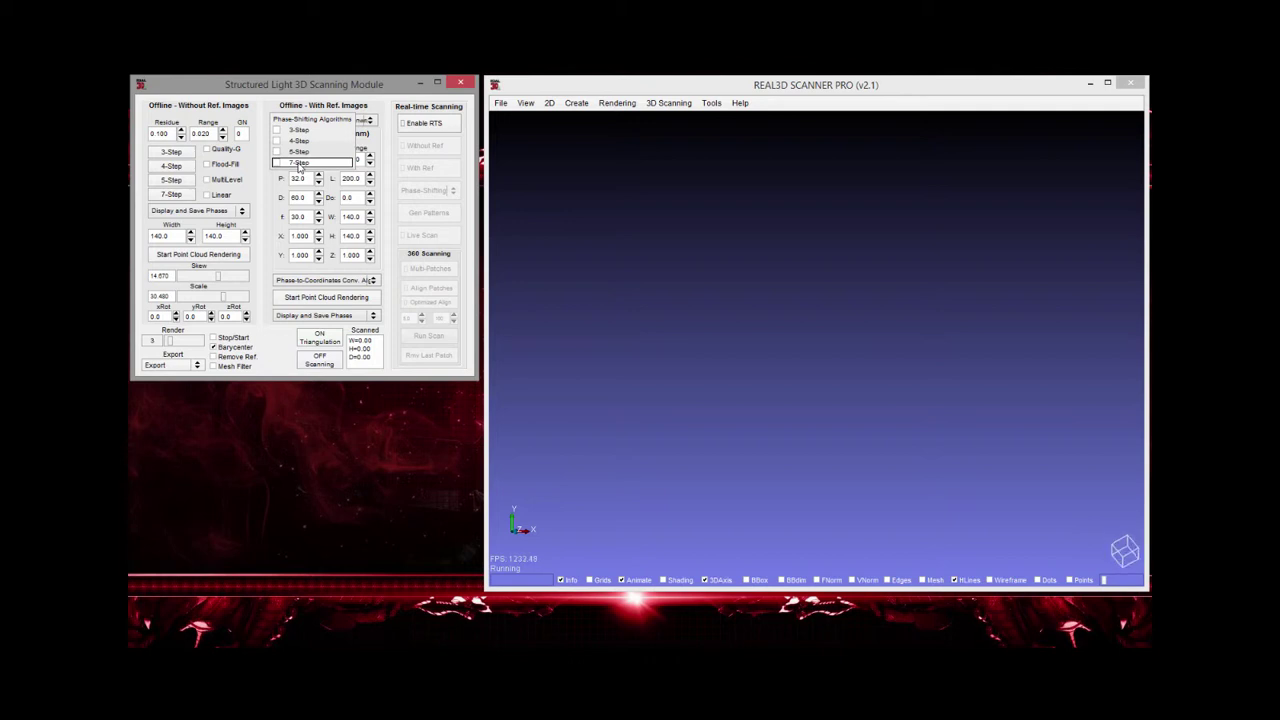
click(300, 119)
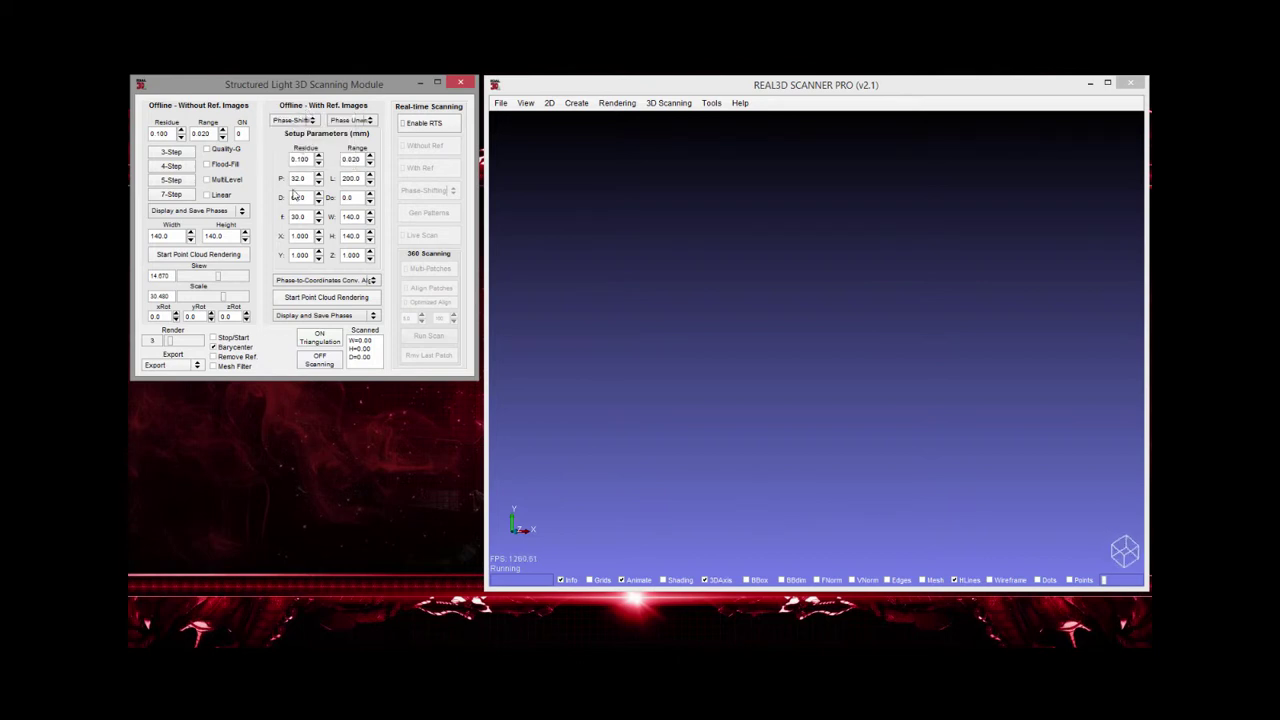
mouse_move(307, 180)
mouse_move(306, 236)
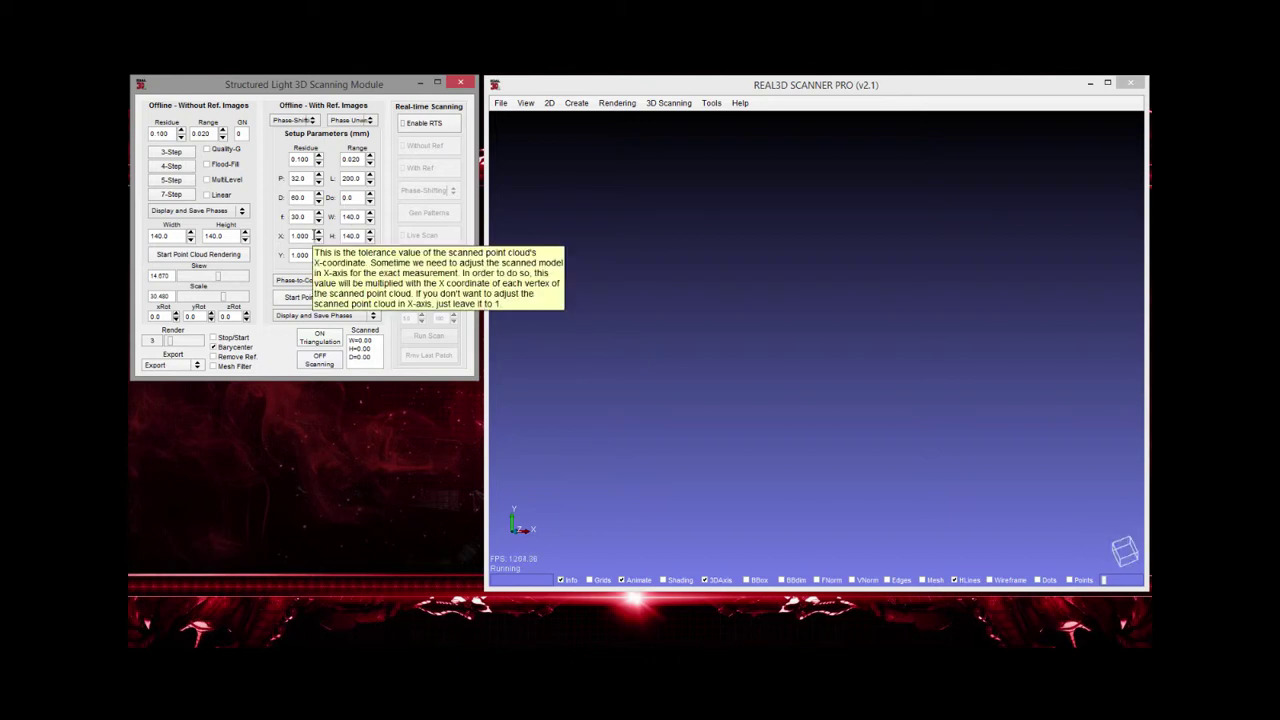
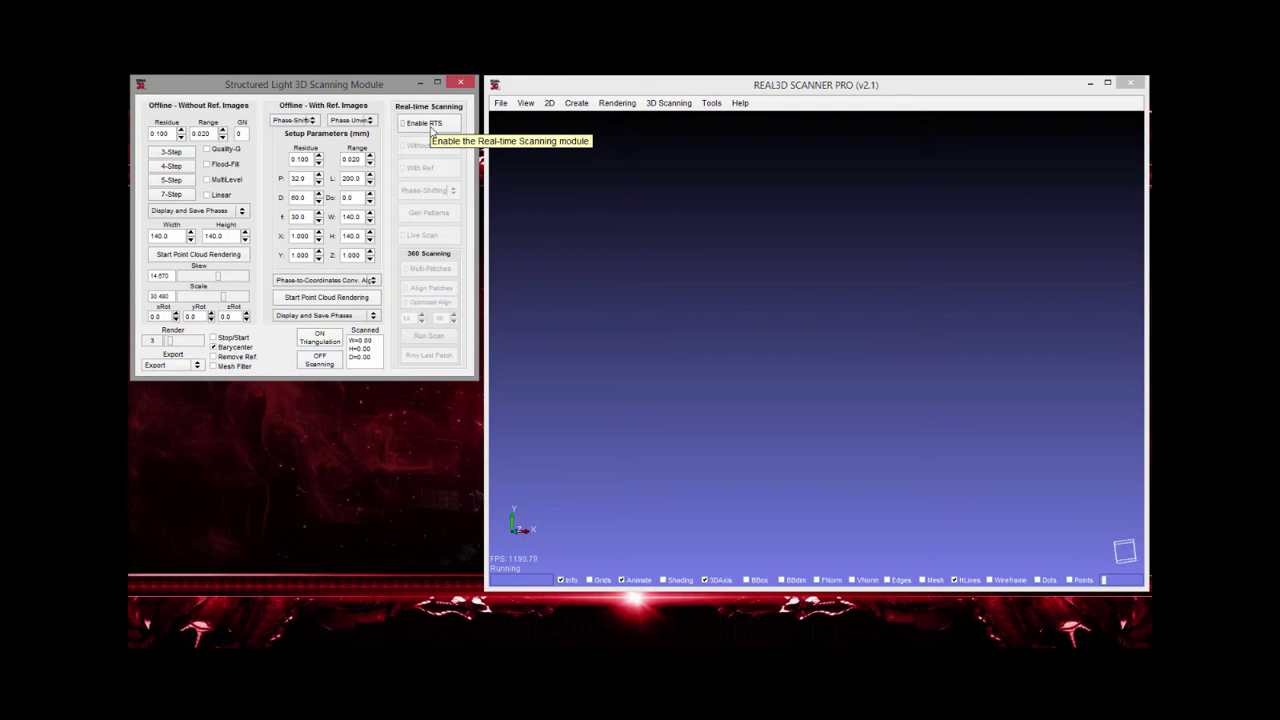
Enable real-time scanning and review its Without Ref and With Ref modes, including the phase-shifting algorithm choices.
click(424, 123)
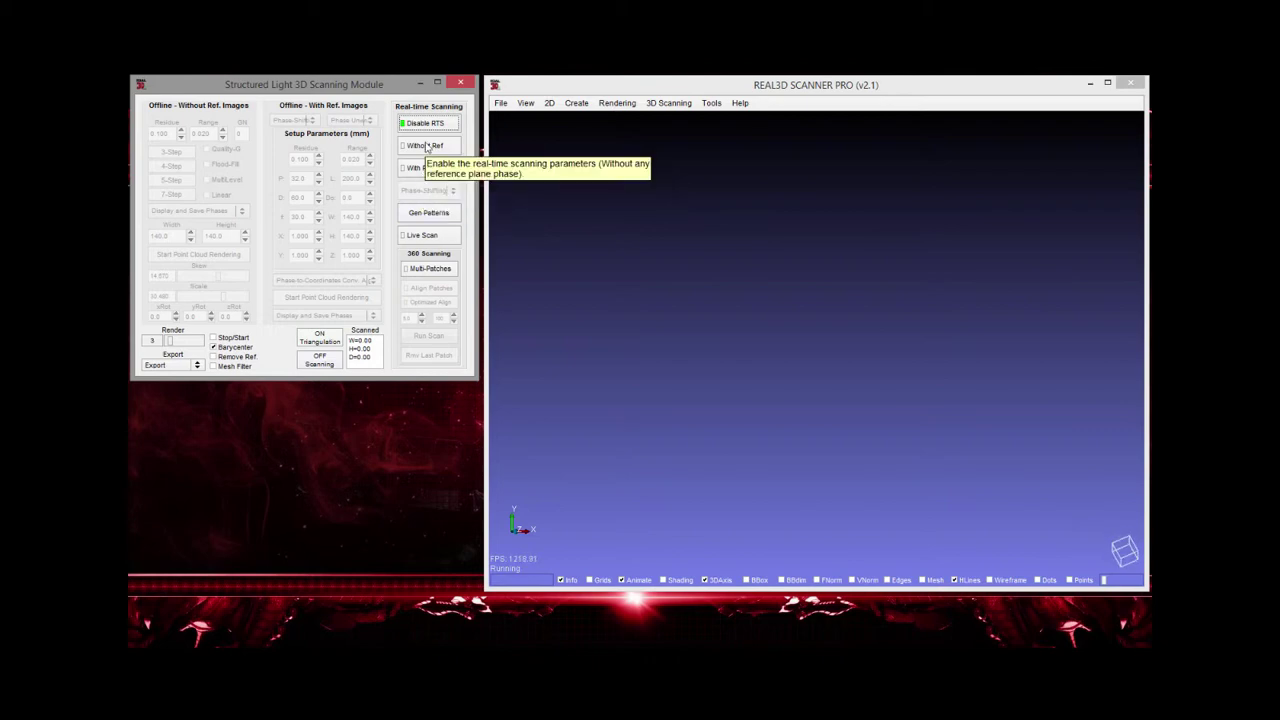
click(427, 147)
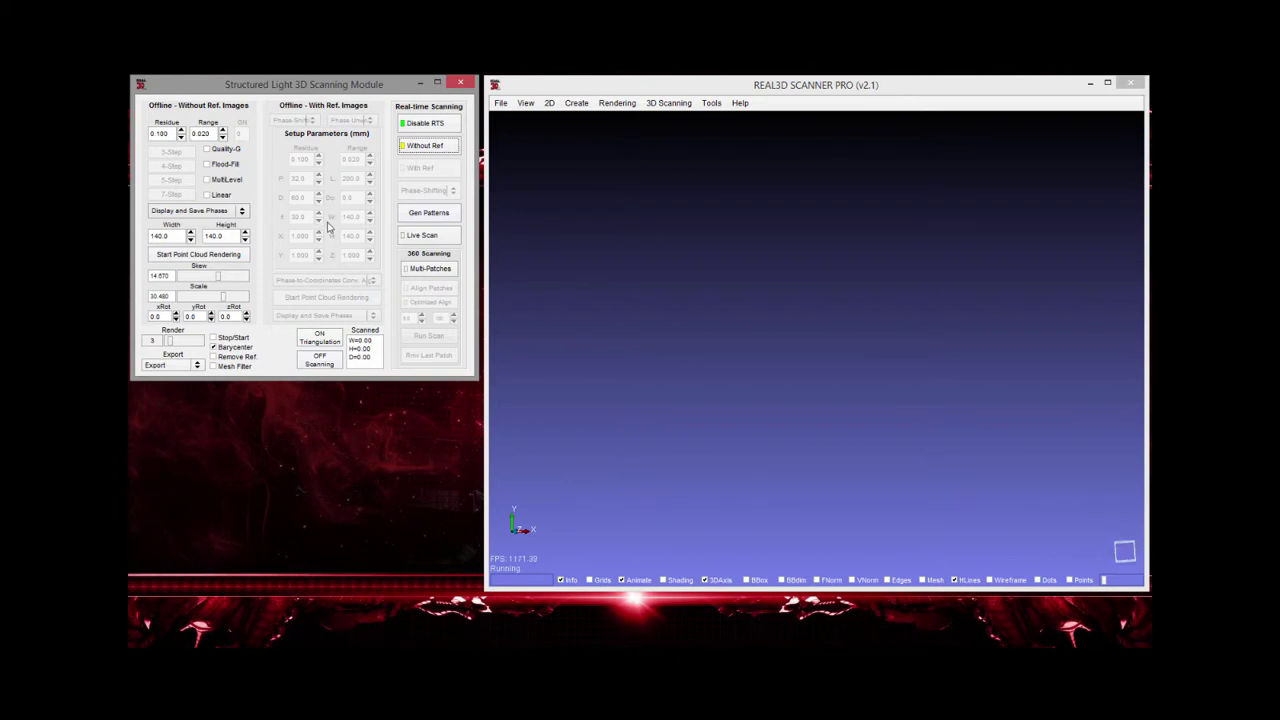
click(425, 148)
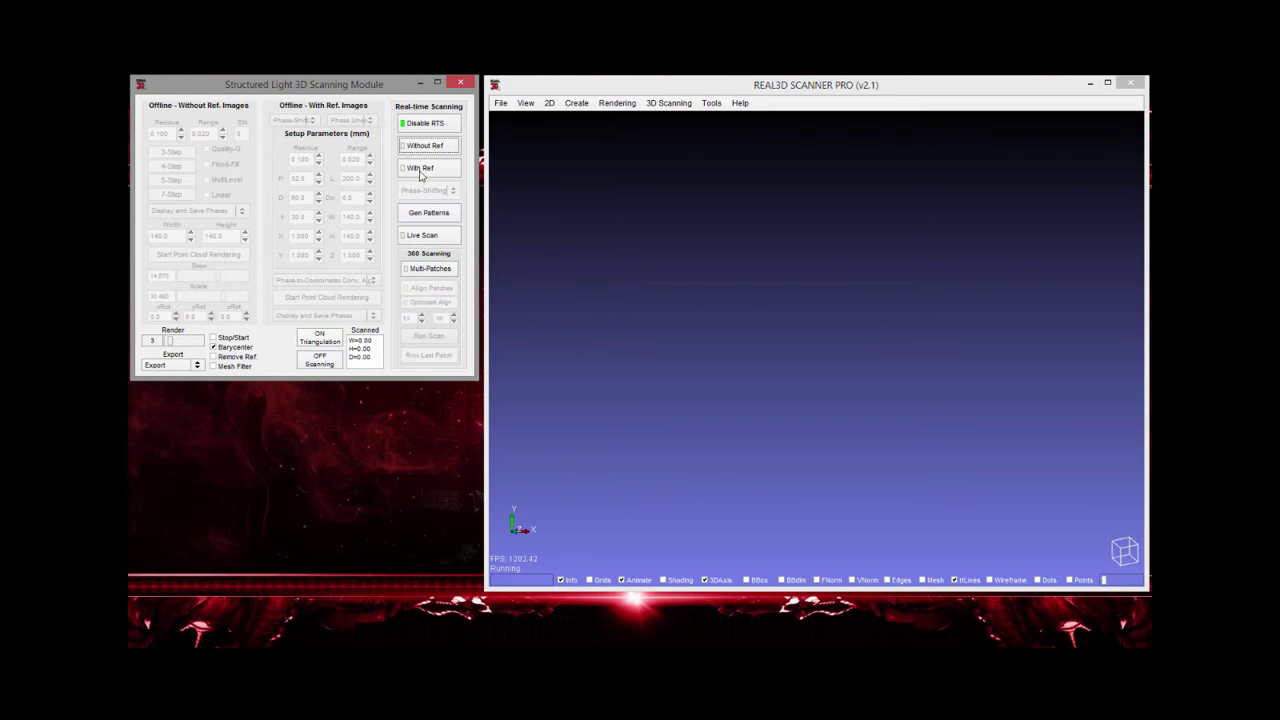
click(420, 168)
click(430, 190)
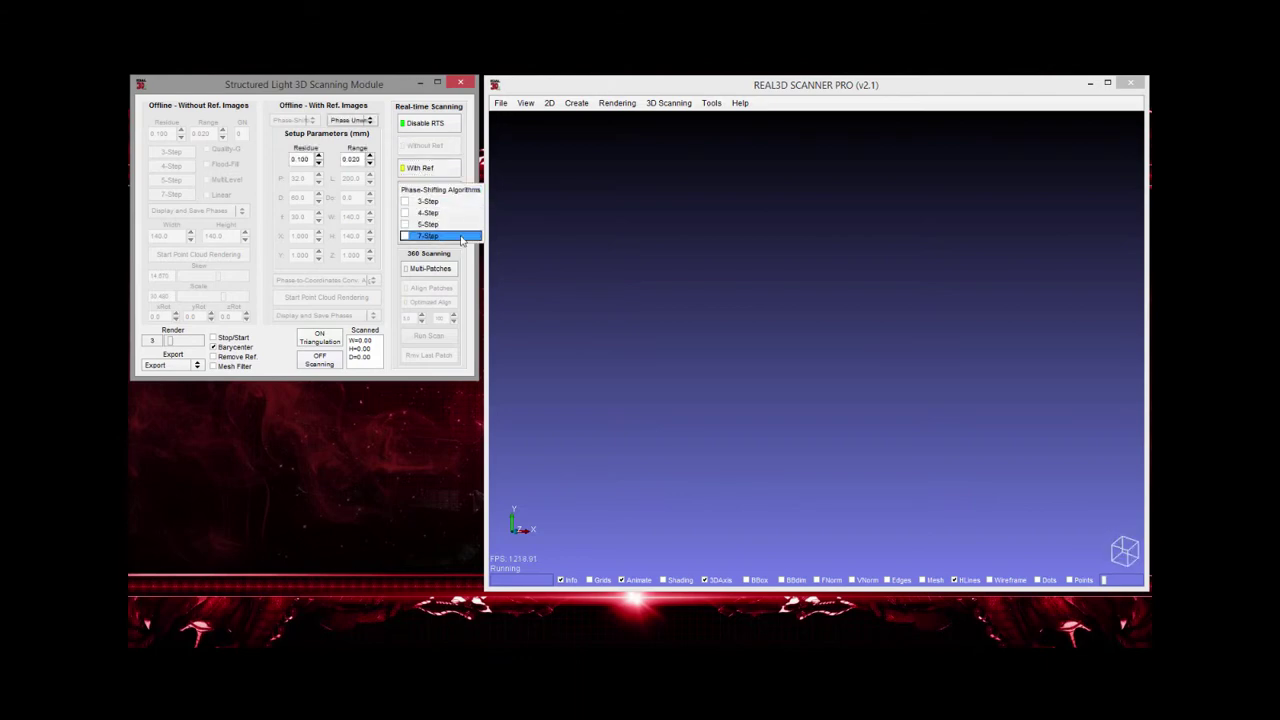
click(415, 177)
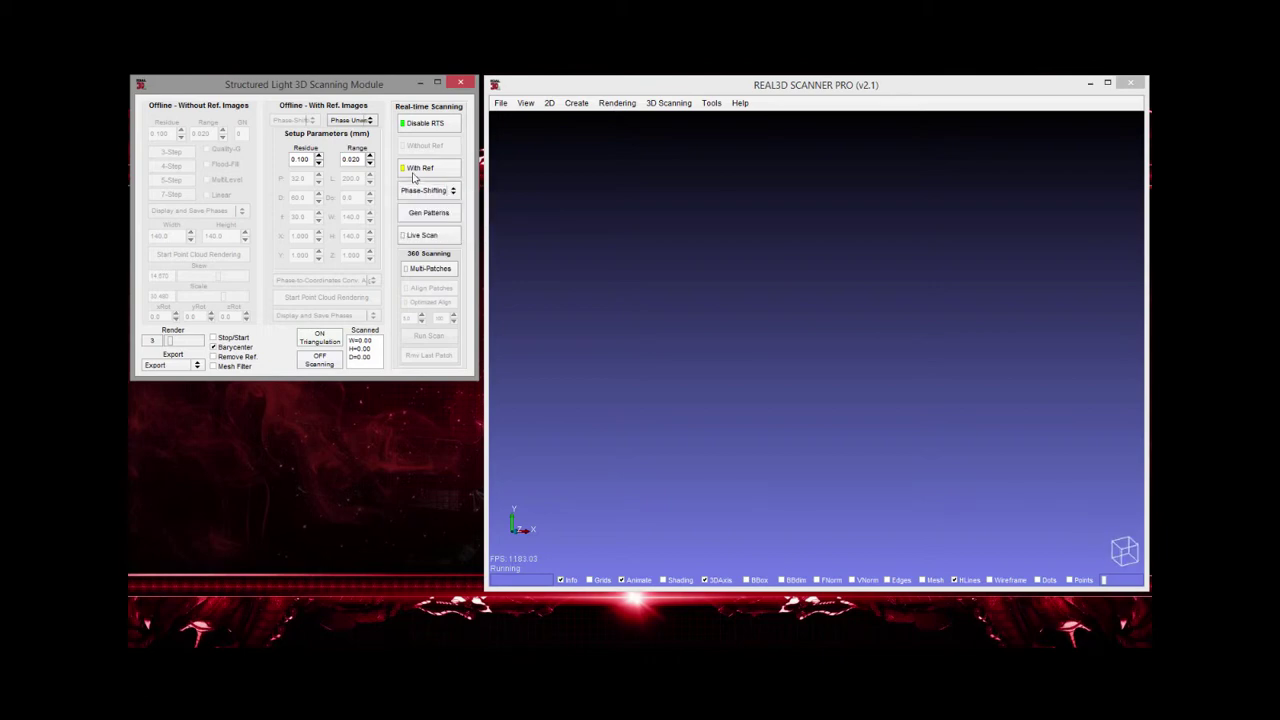
click(417, 170)
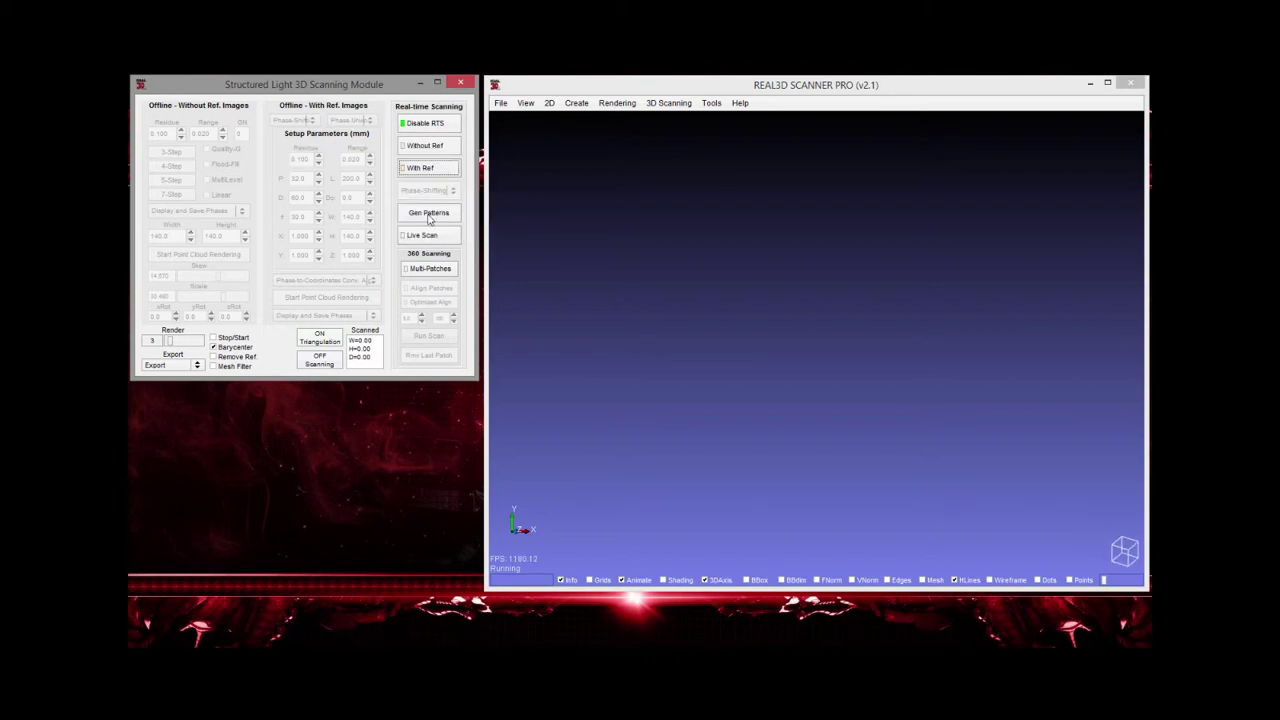
Look over the fringe pattern generator and the live-scan settings with pattern switching enabled, leaving real-time scanning disabled at the end.
click(429, 216)
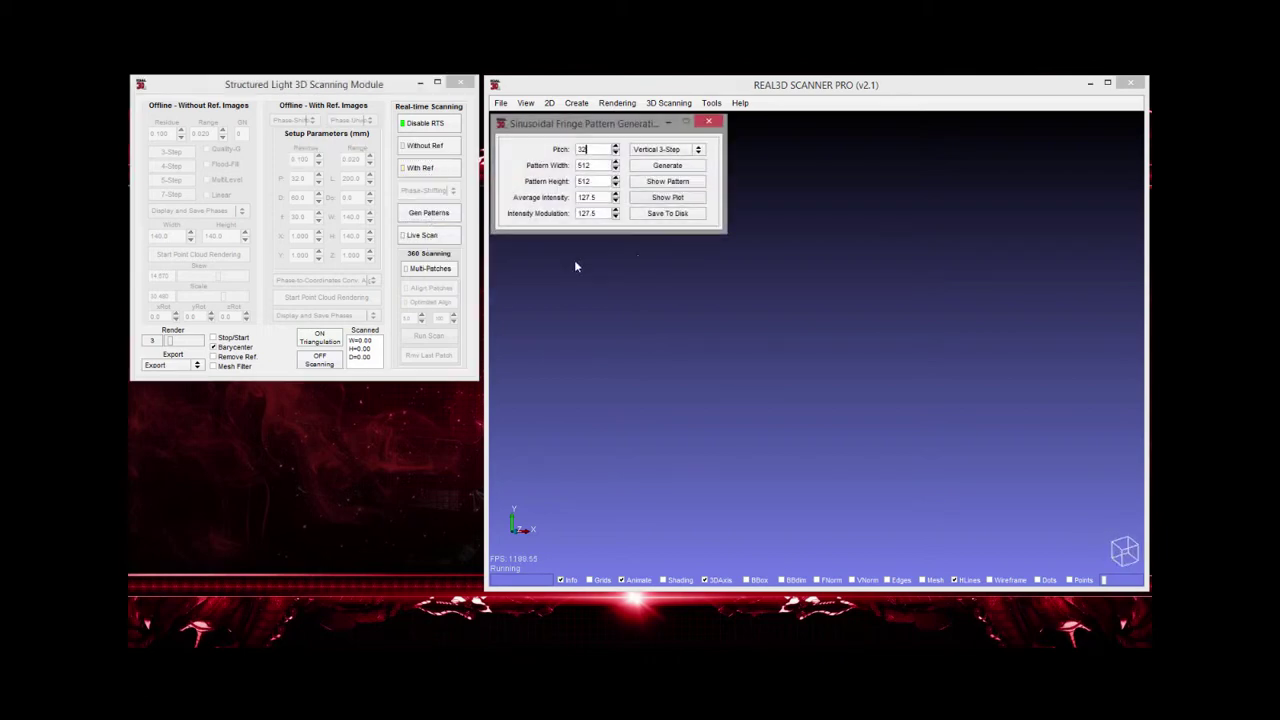
click(708, 122)
click(430, 237)
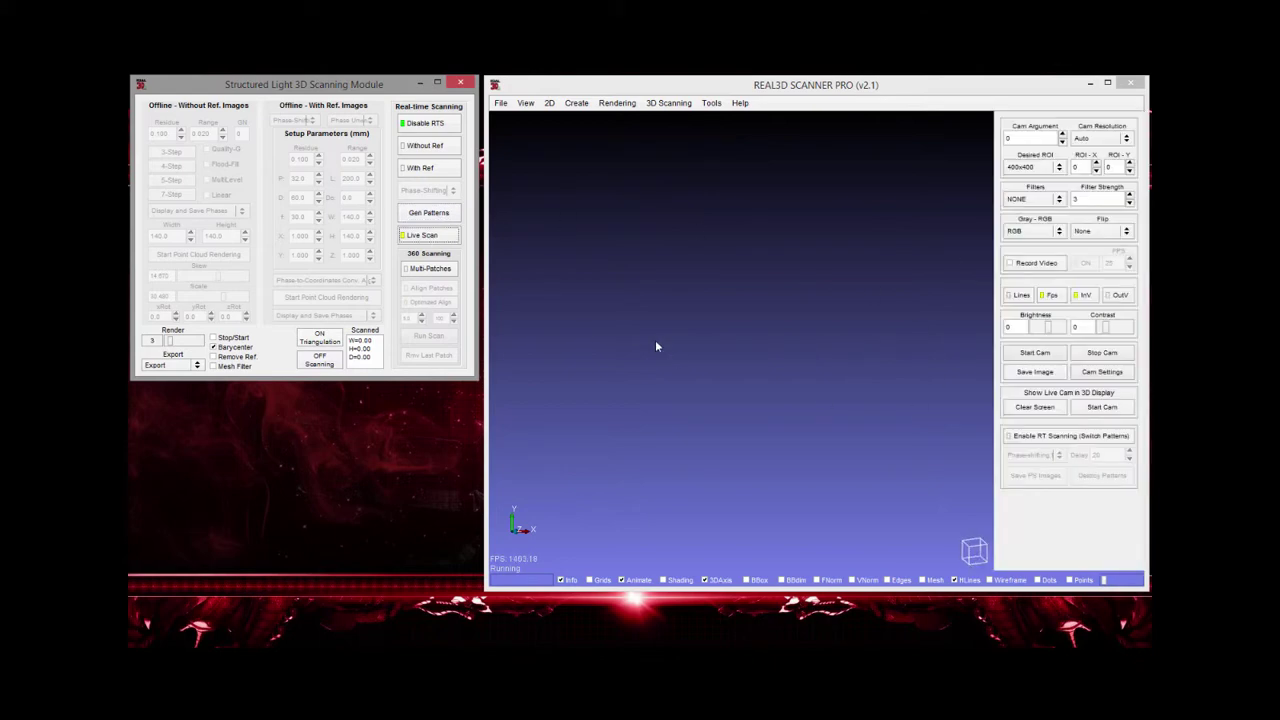
click(1041, 438)
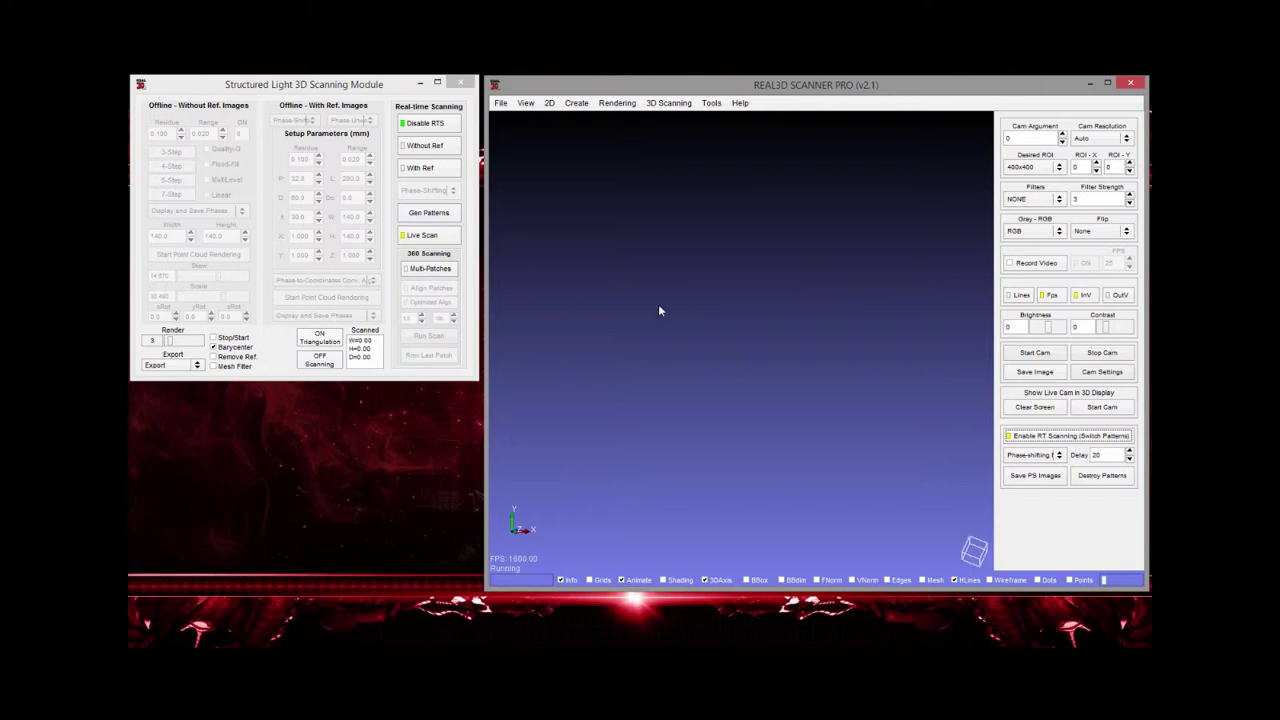
click(434, 239)
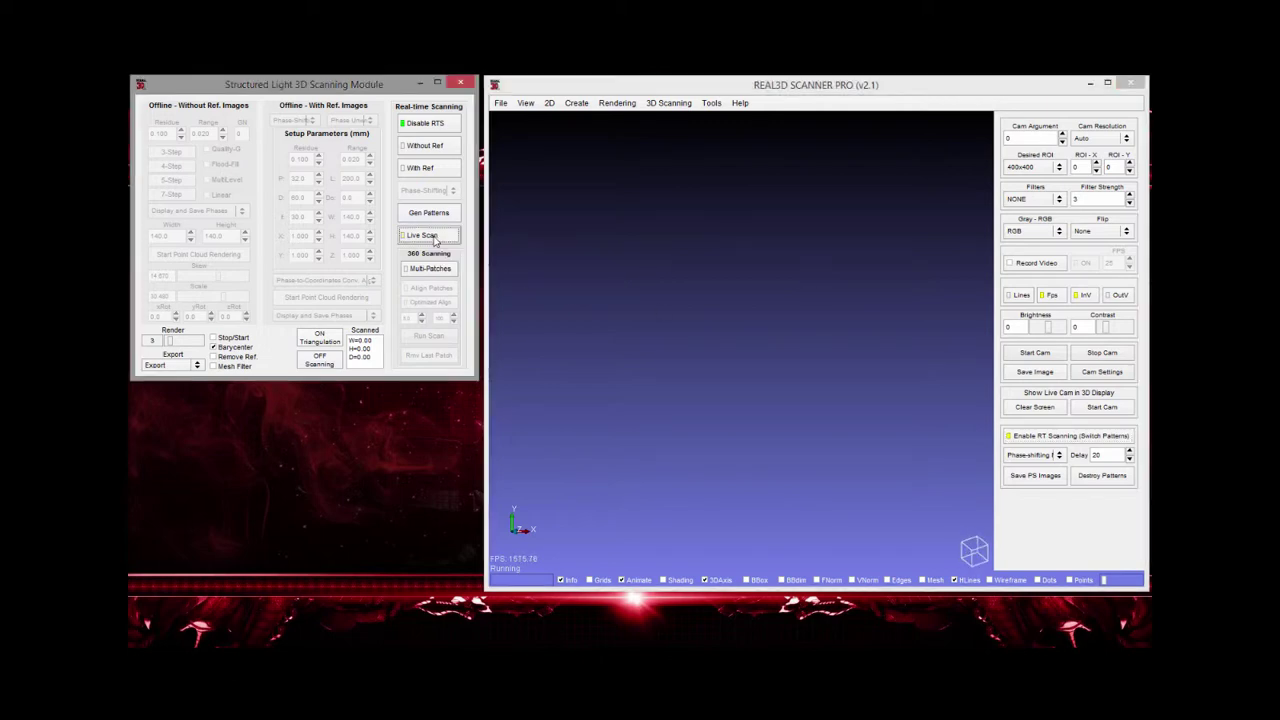
click(430, 124)
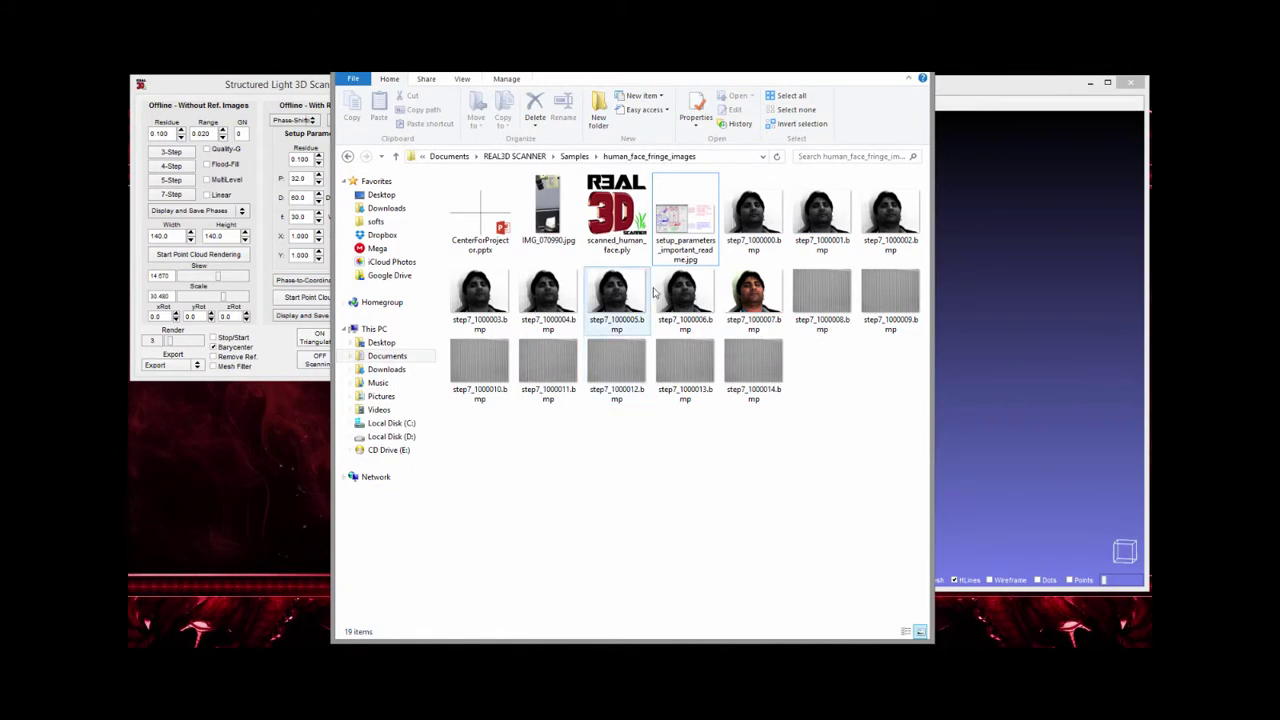
Open setup_parameters_important_readme.jpg from the human_face_fringe_images folder and place its enlarged window beside the scanning module.
click(690, 250)
double_click(690, 250)
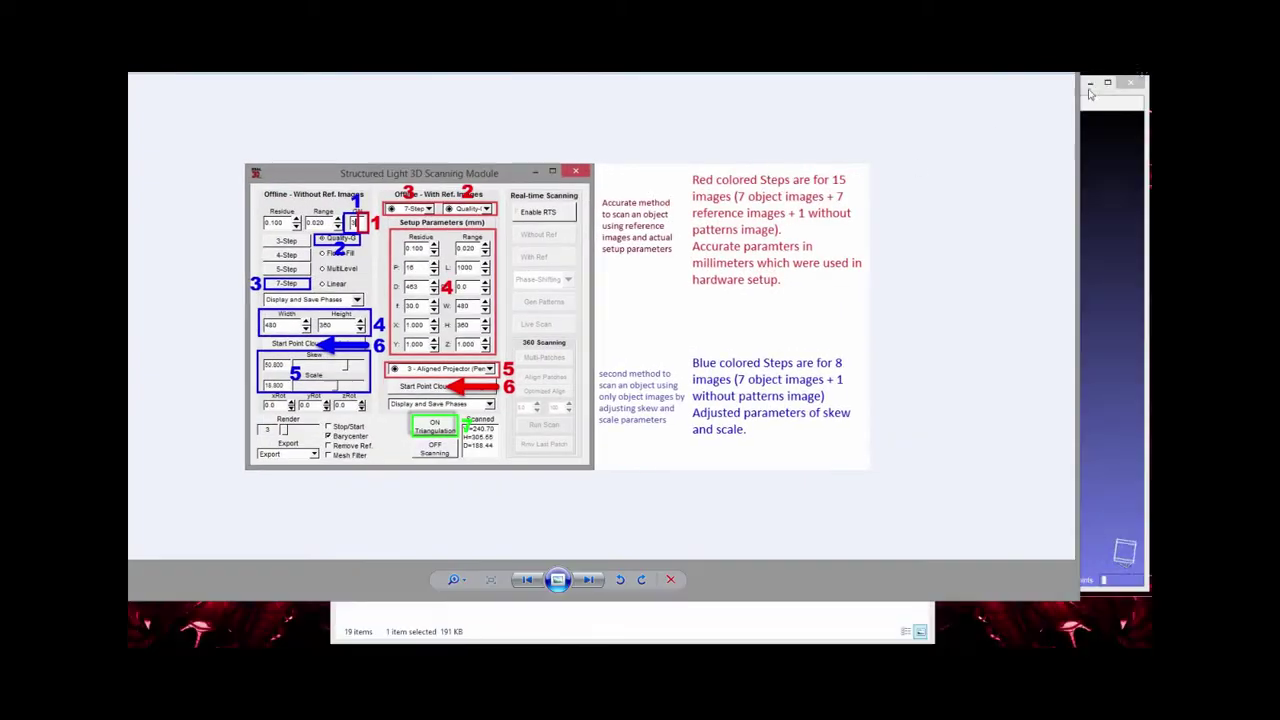
key(super+Left)
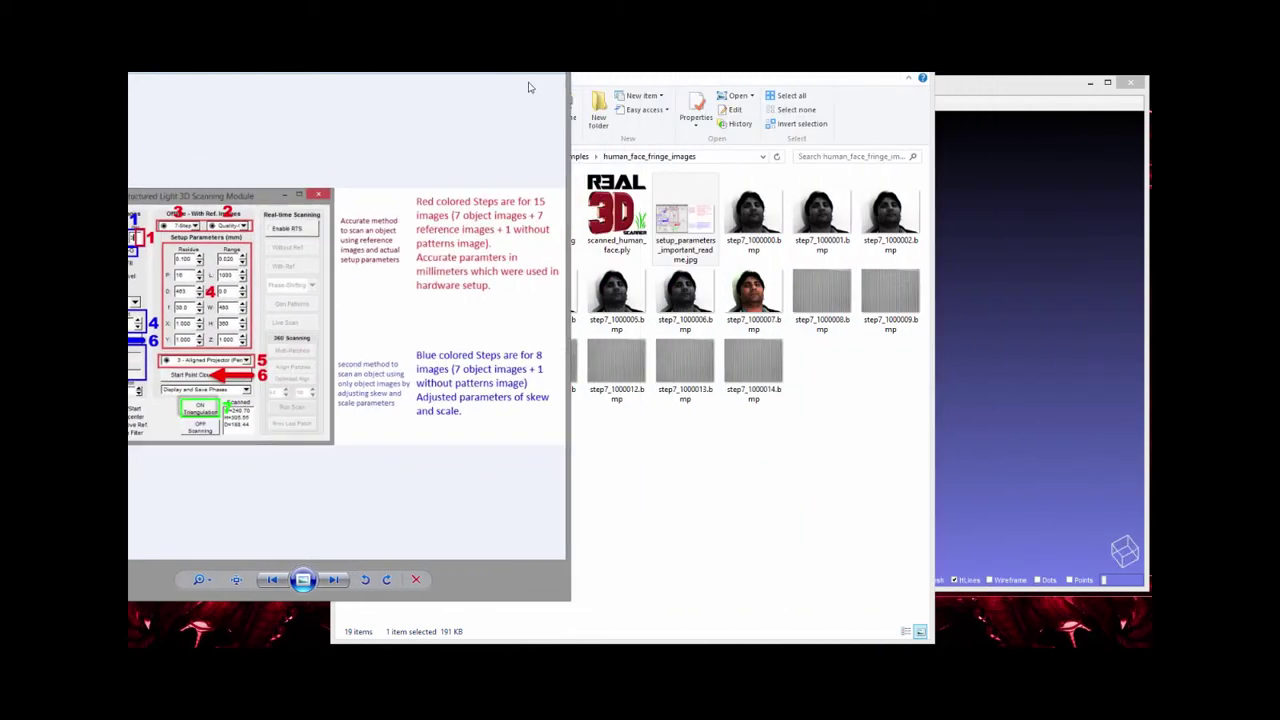
key(super+Right)
key(alt+Tab)
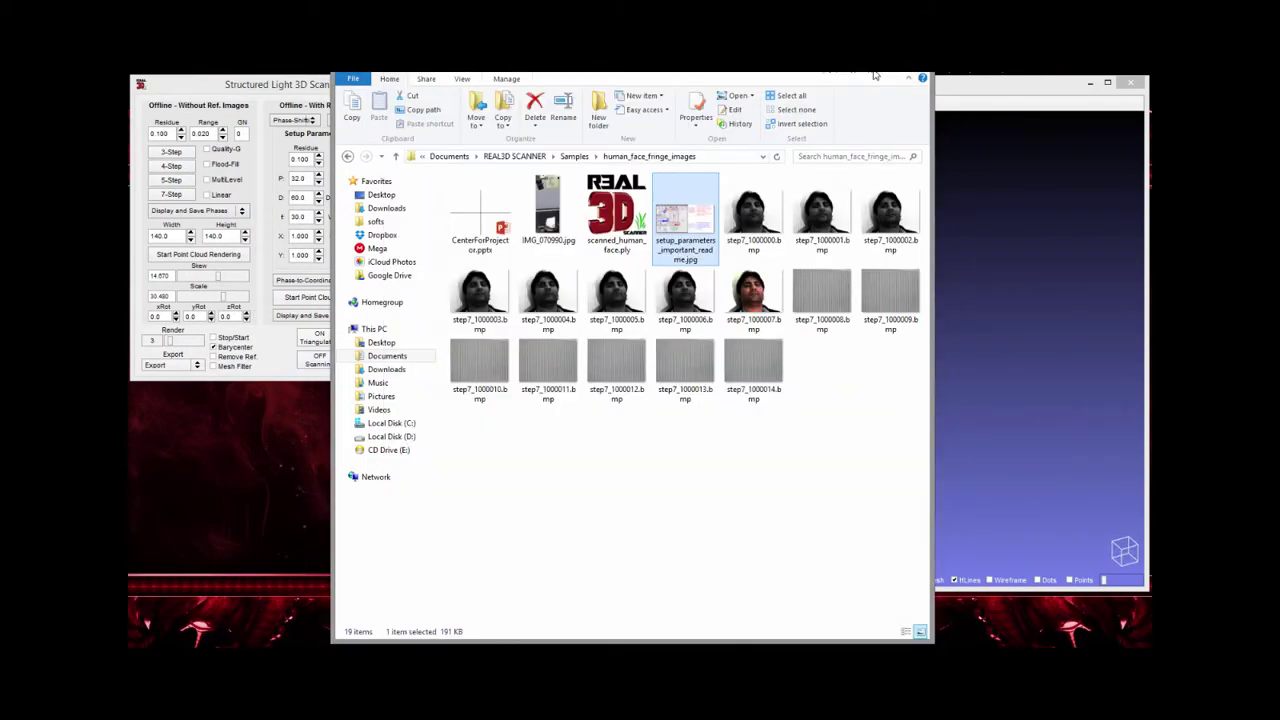
click(870, 78)
drag(703, 86, 835, 86)
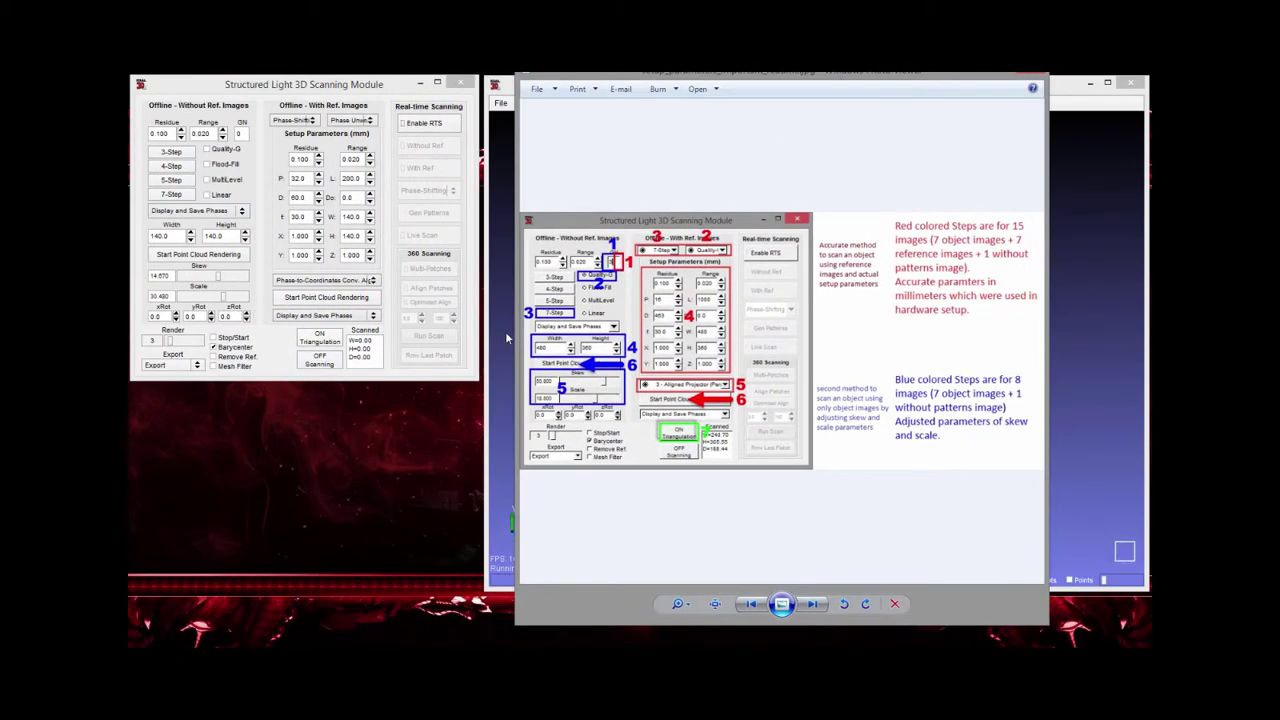
drag(1048, 320, 1145, 321)
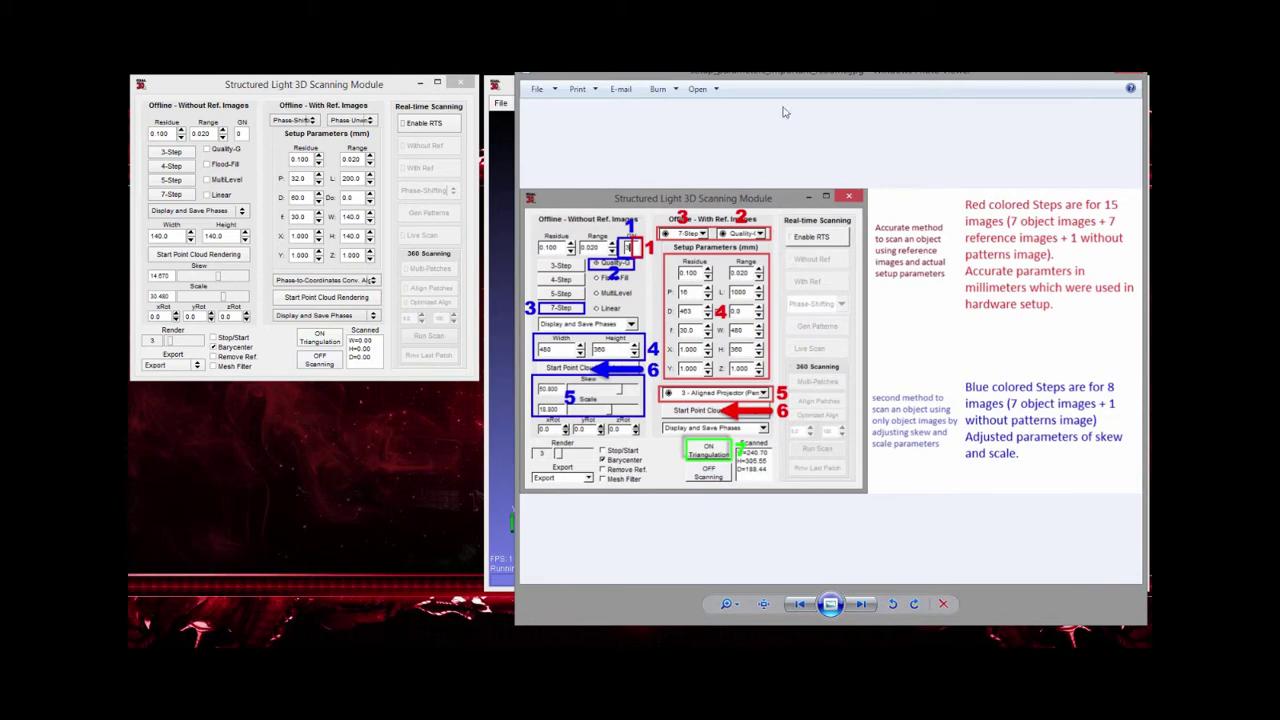
drag(788, 78, 787, 93)
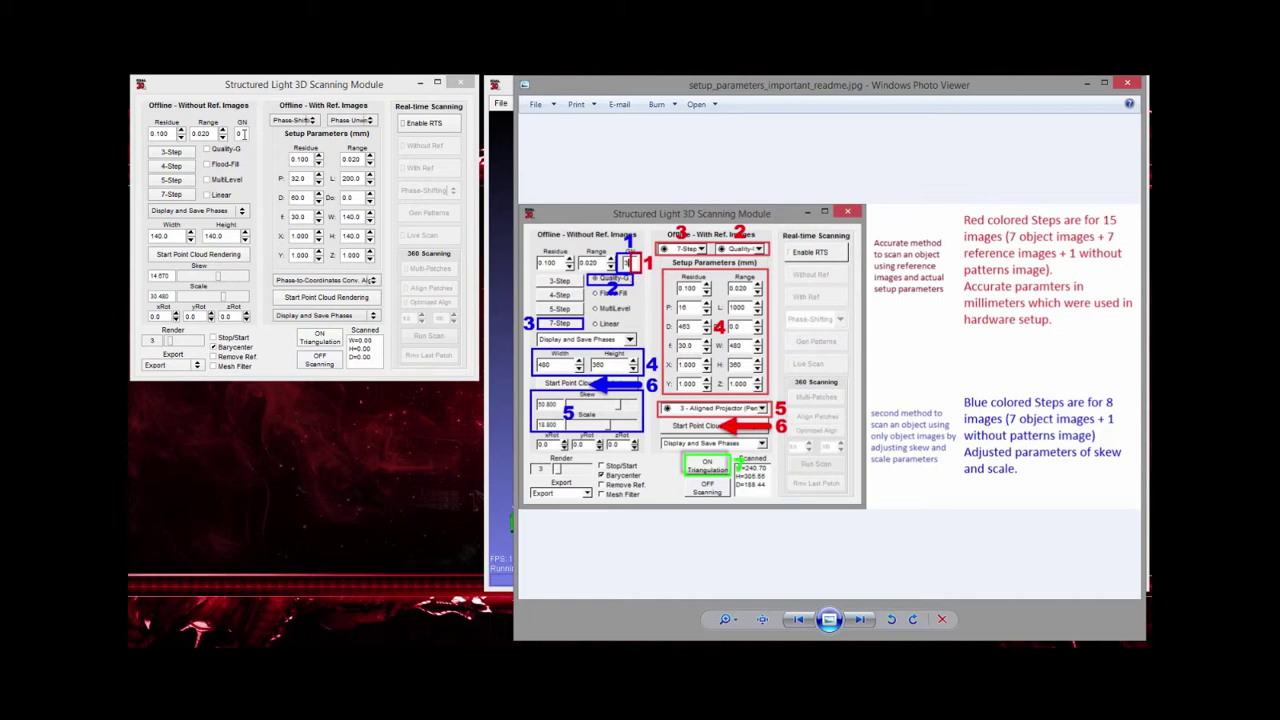
For offline scanning without reference images, set the Gaussian filter size GN to 3 and choose Quality-G phase unwrapping.
mouse_move(241, 133)
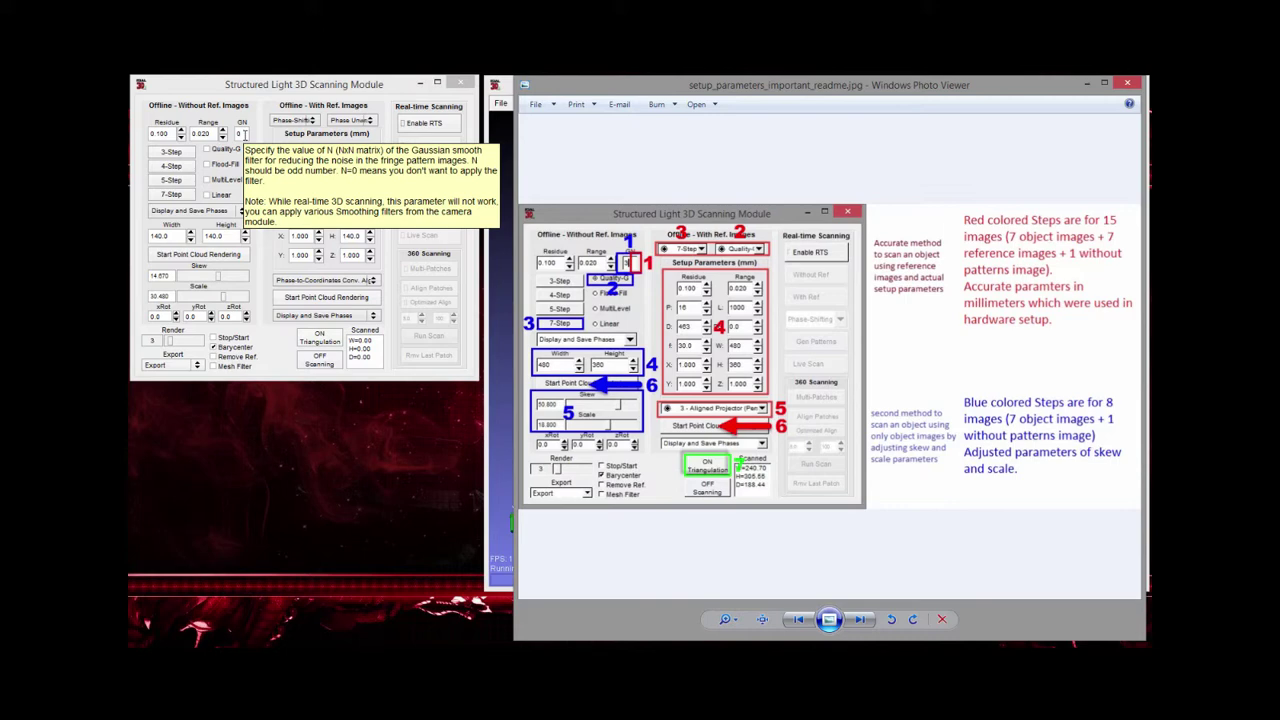
click(241, 133)
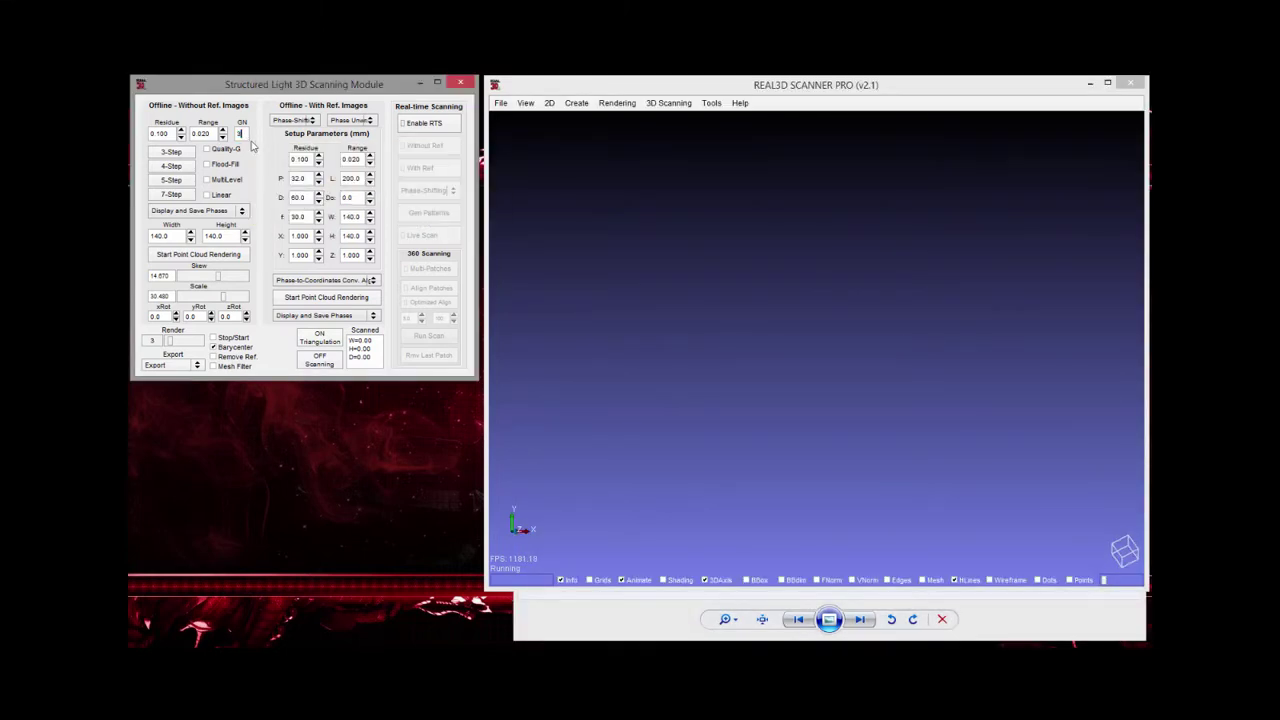
text(3)
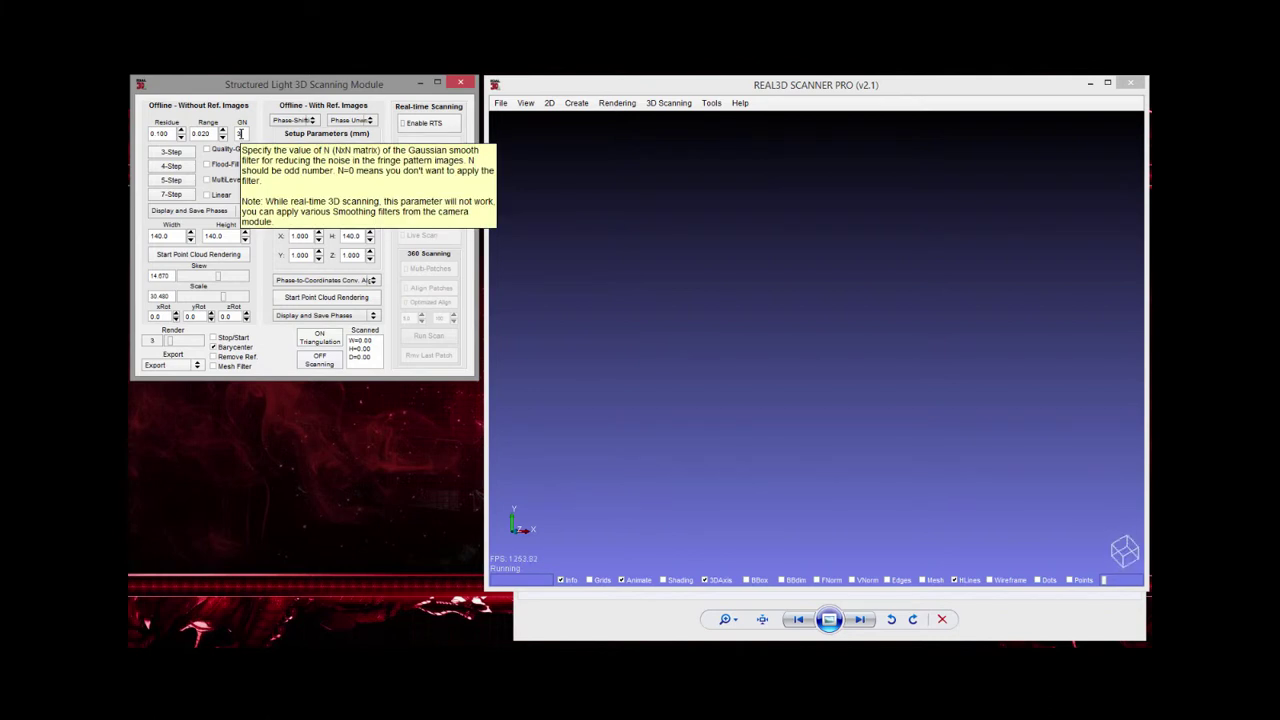
click(618, 628)
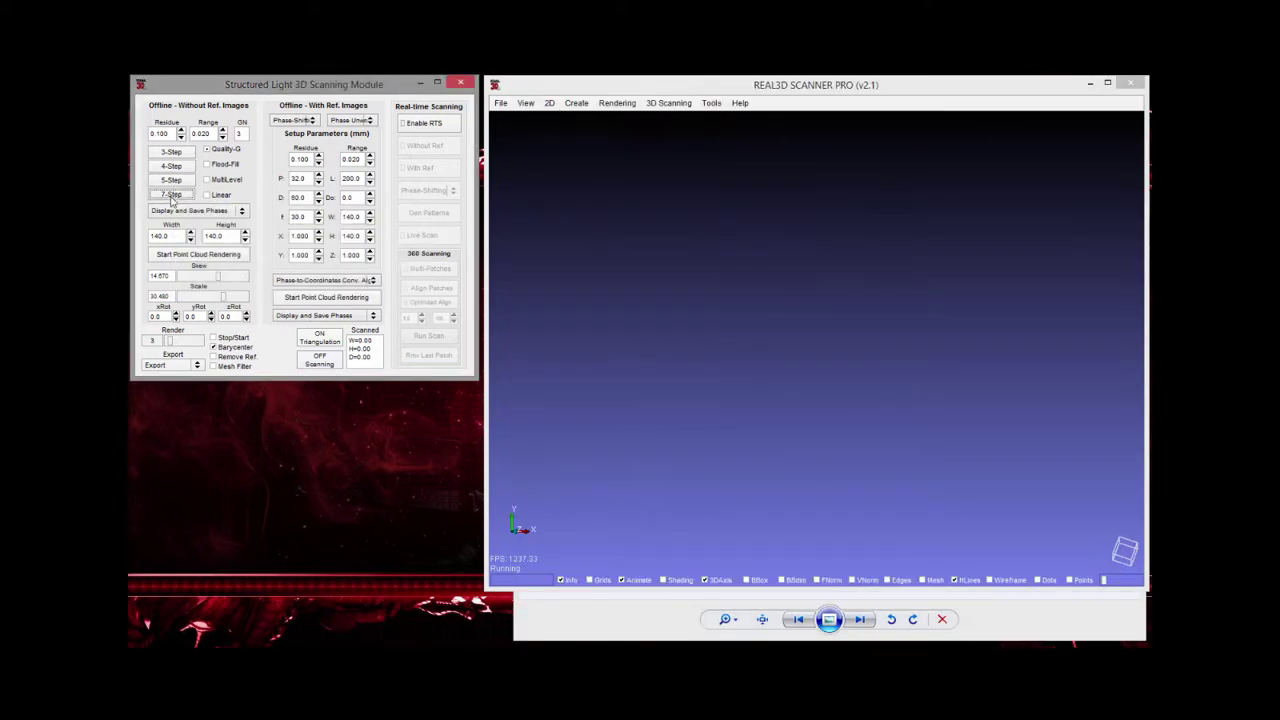
Start the 7-Step algorithm without reference images and browse to Documents\REAL3D SCANNER\Samples\human_face_fringe_images.
click(172, 195)
click(200, 347)
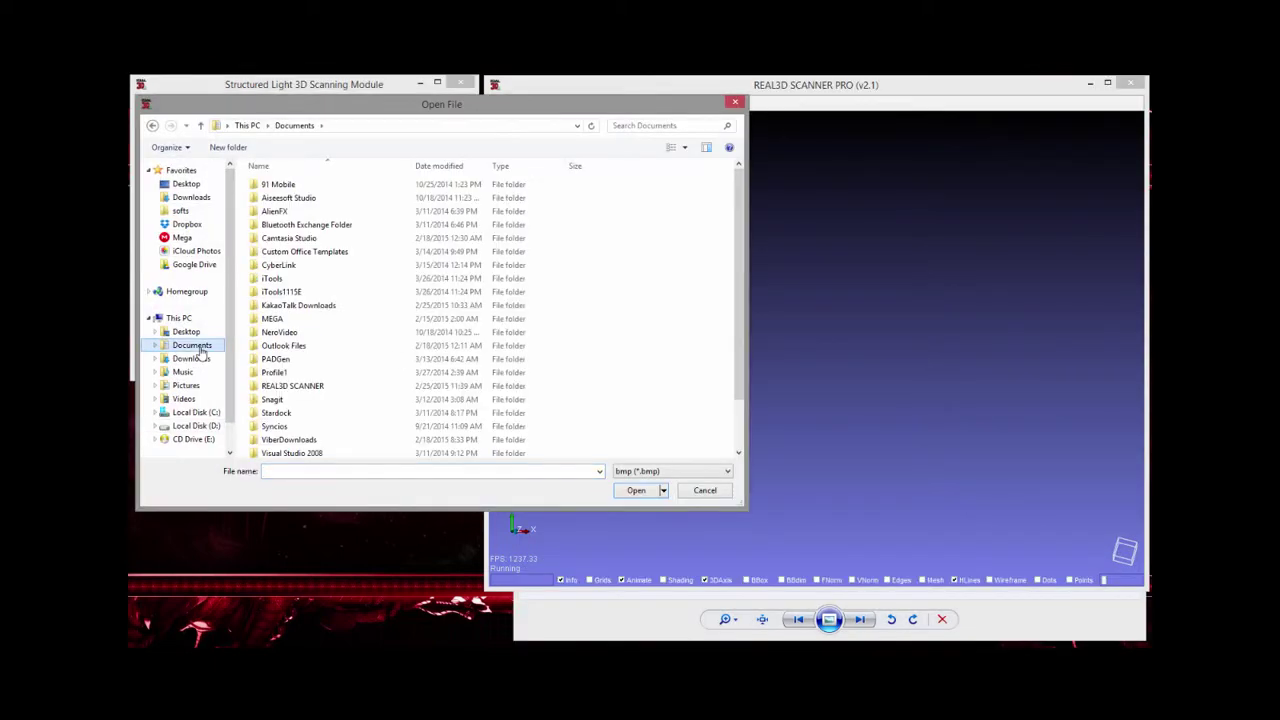
double_click(313, 393)
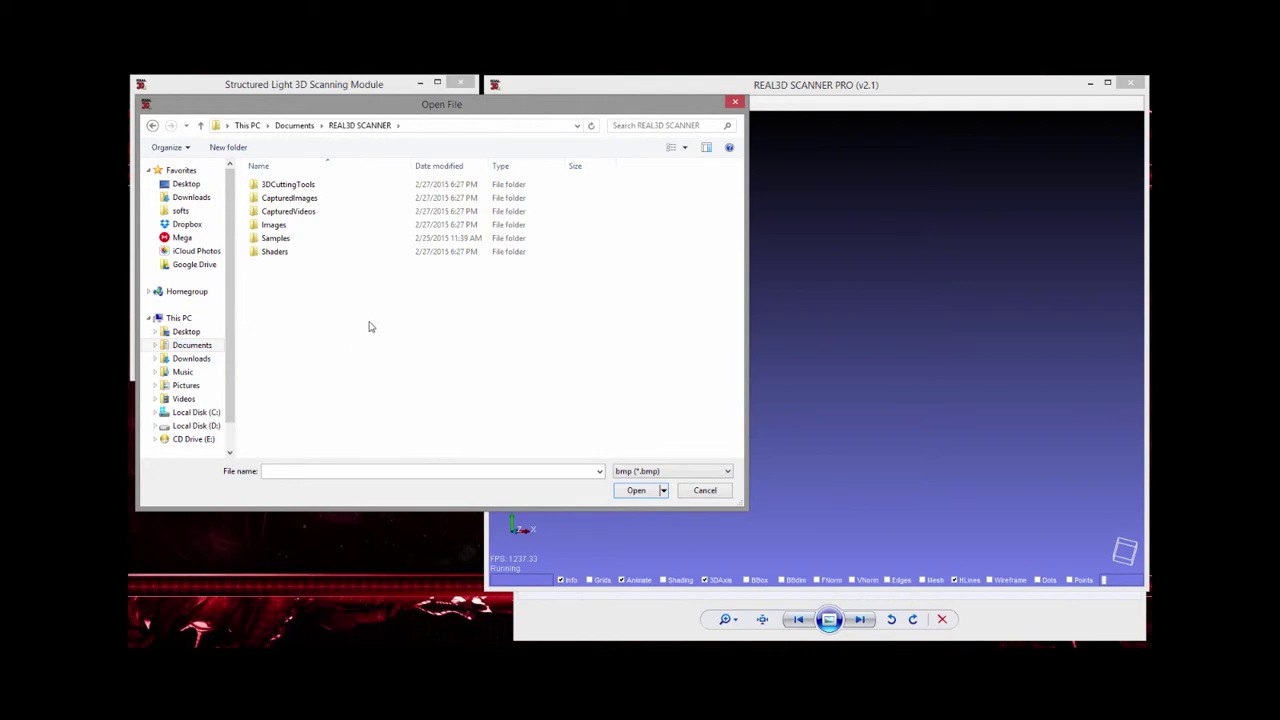
double_click(300, 240)
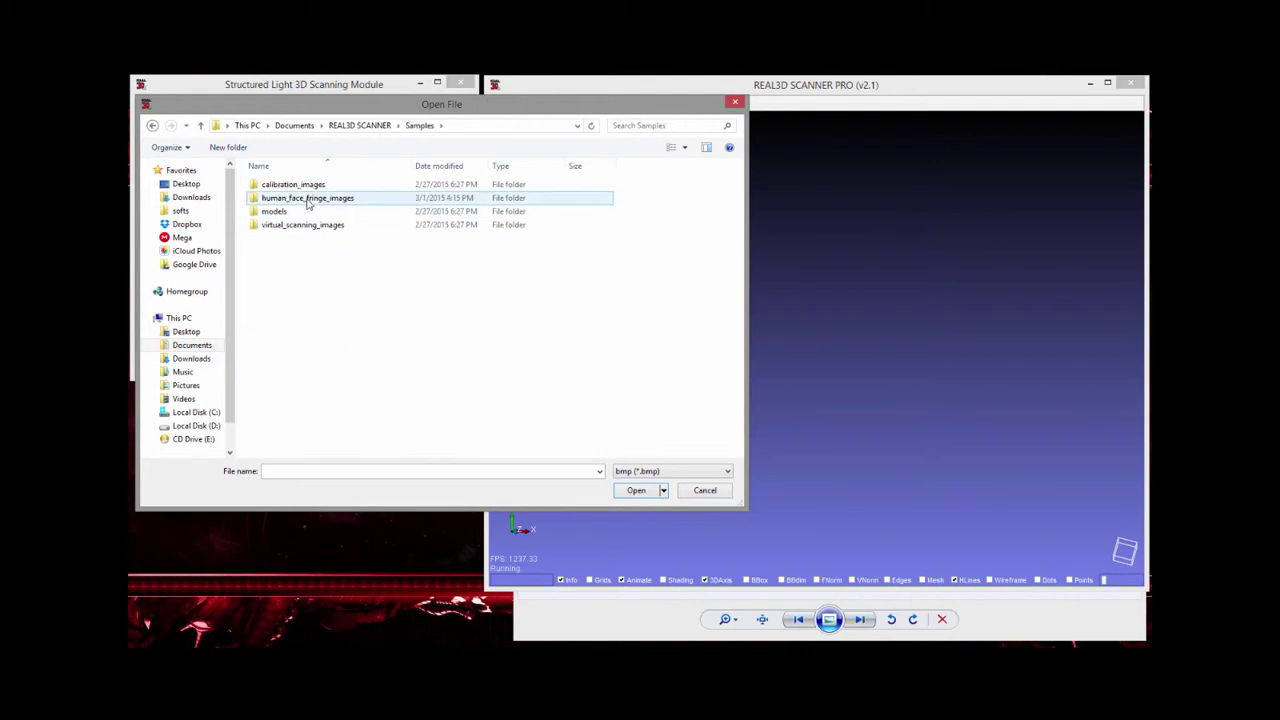
double_click(315, 199)
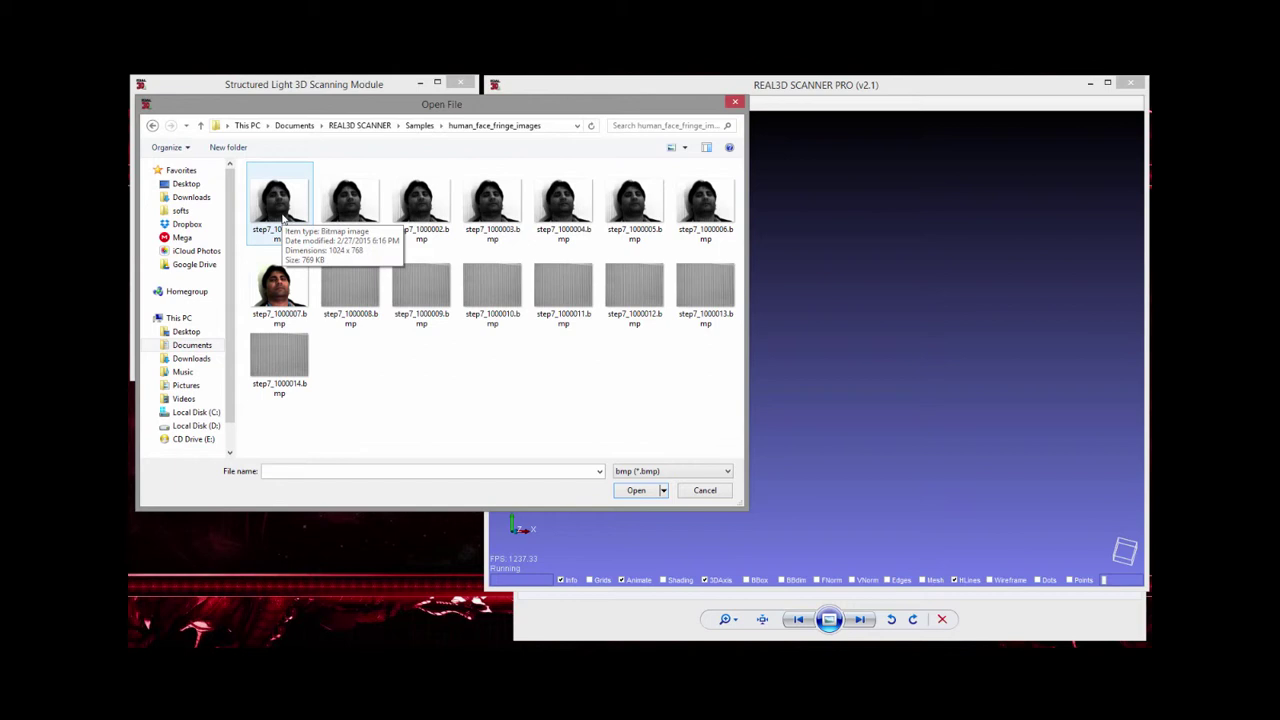
Look through the object fringe images and open step7_1000000.bmp as the first image of the 7-step sequence.
click(350, 215)
click(421, 218)
click(492, 220)
click(563, 222)
click(634, 224)
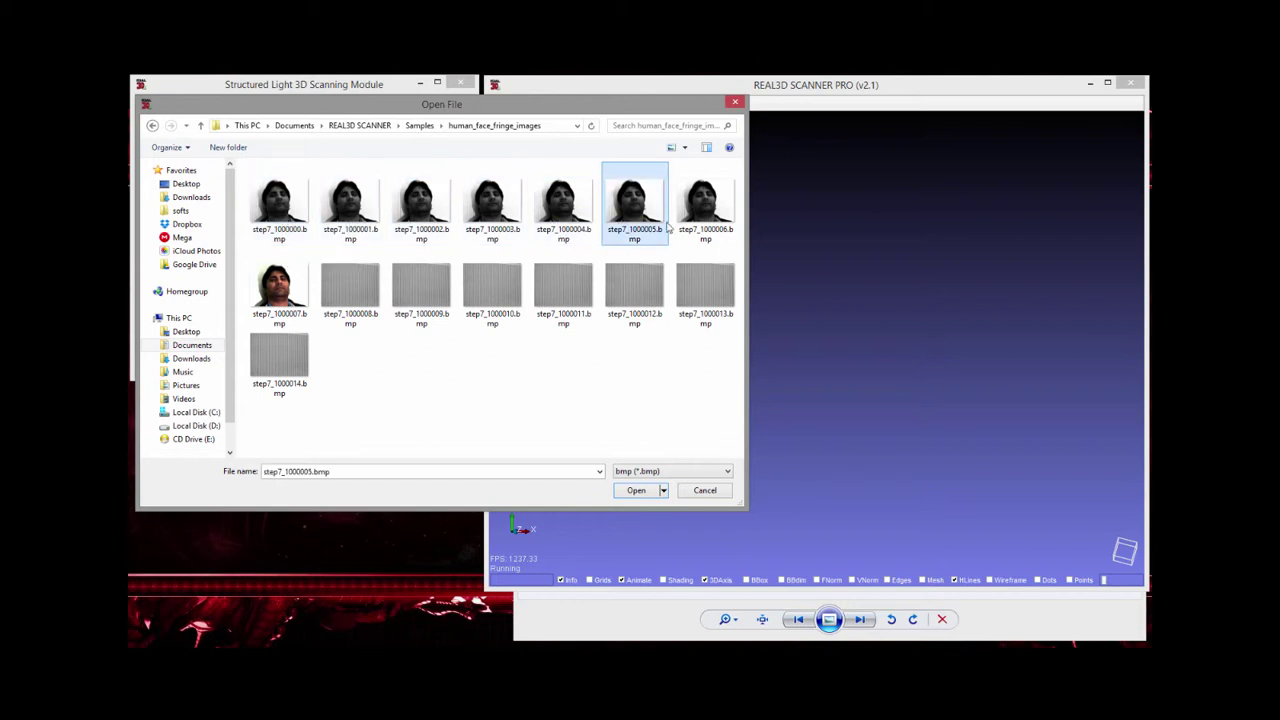
click(705, 224)
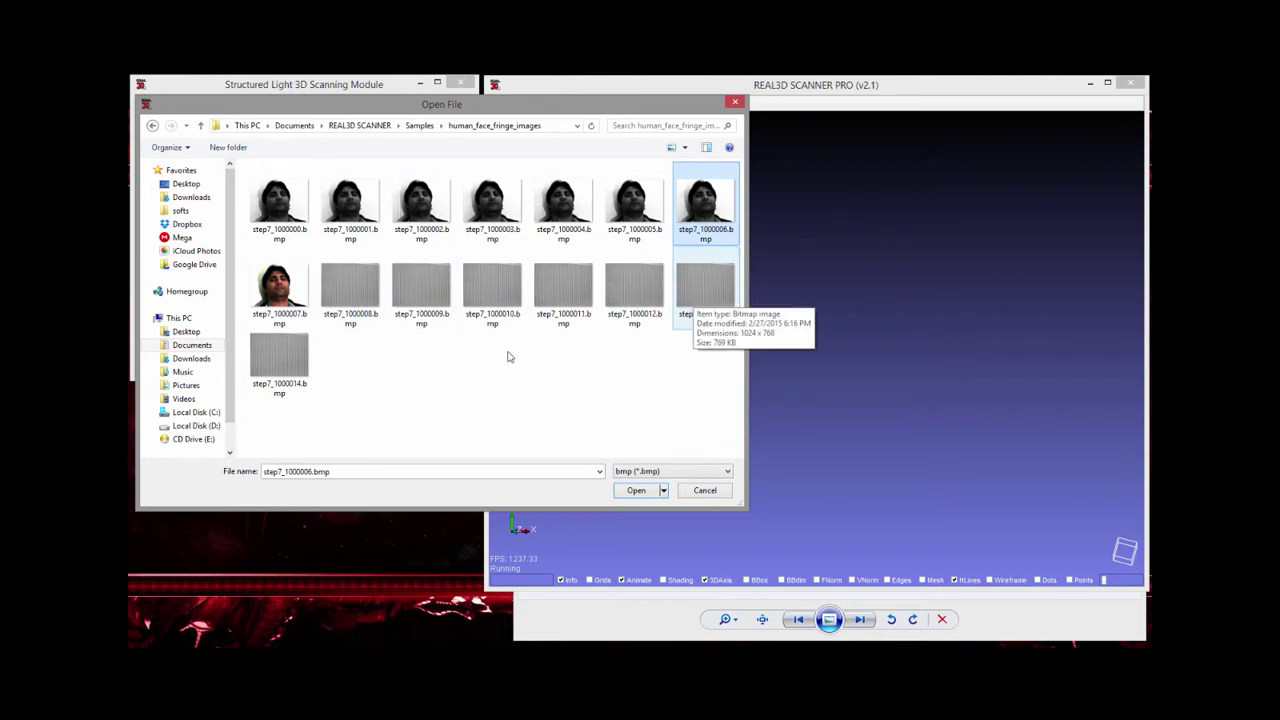
double_click(273, 202)
click(752, 420)
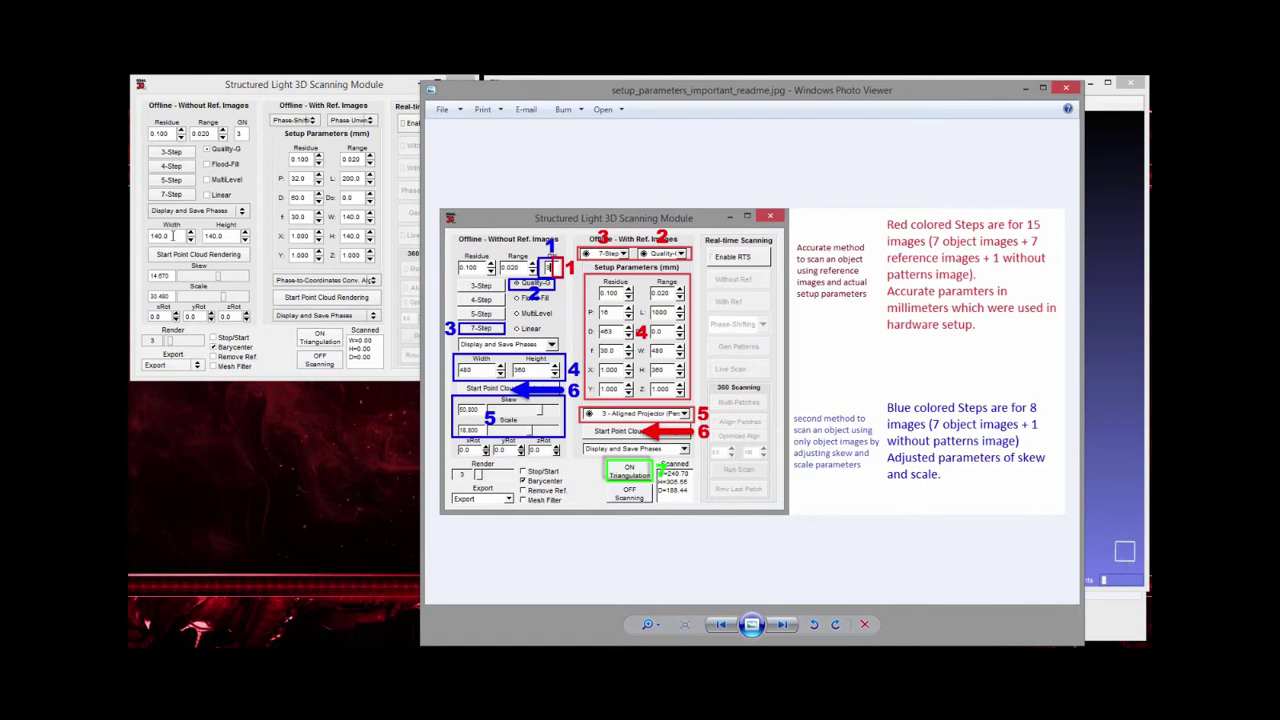
Set the reference plane's width to 480 and height to 360 for offline scanning without reference images.
mouse_move(173, 236)
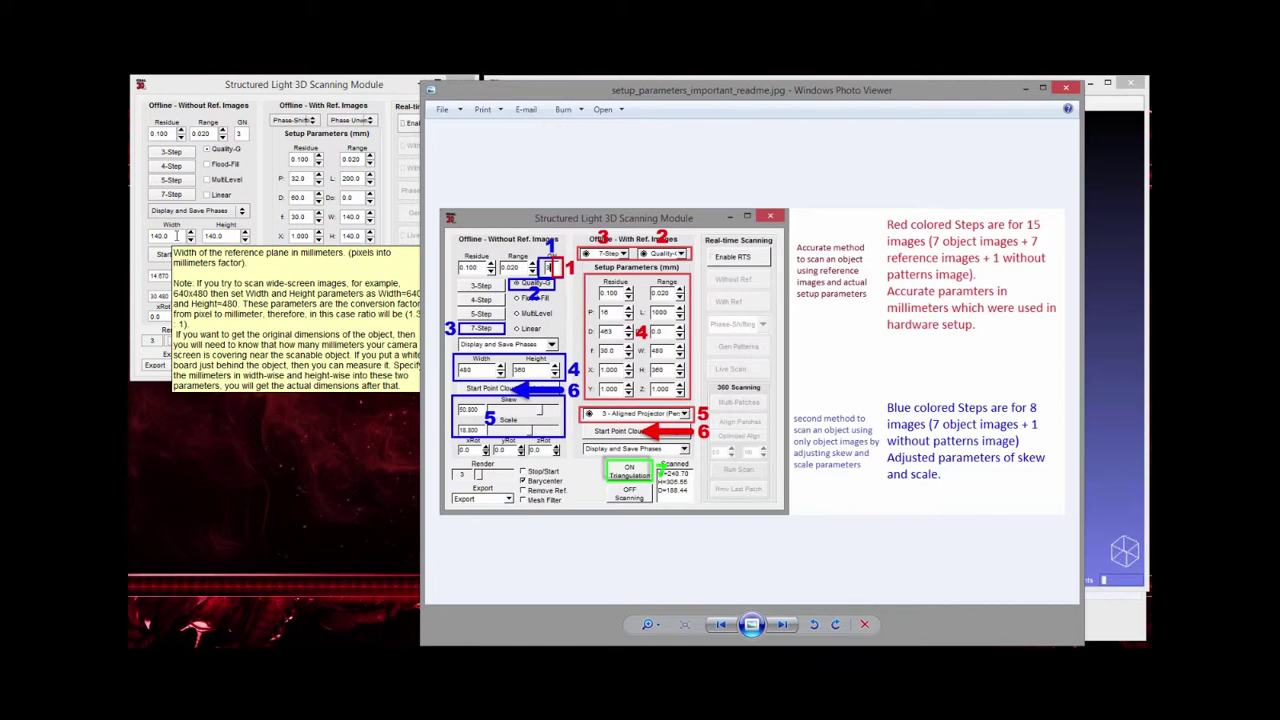
drag(176, 236, 141, 237)
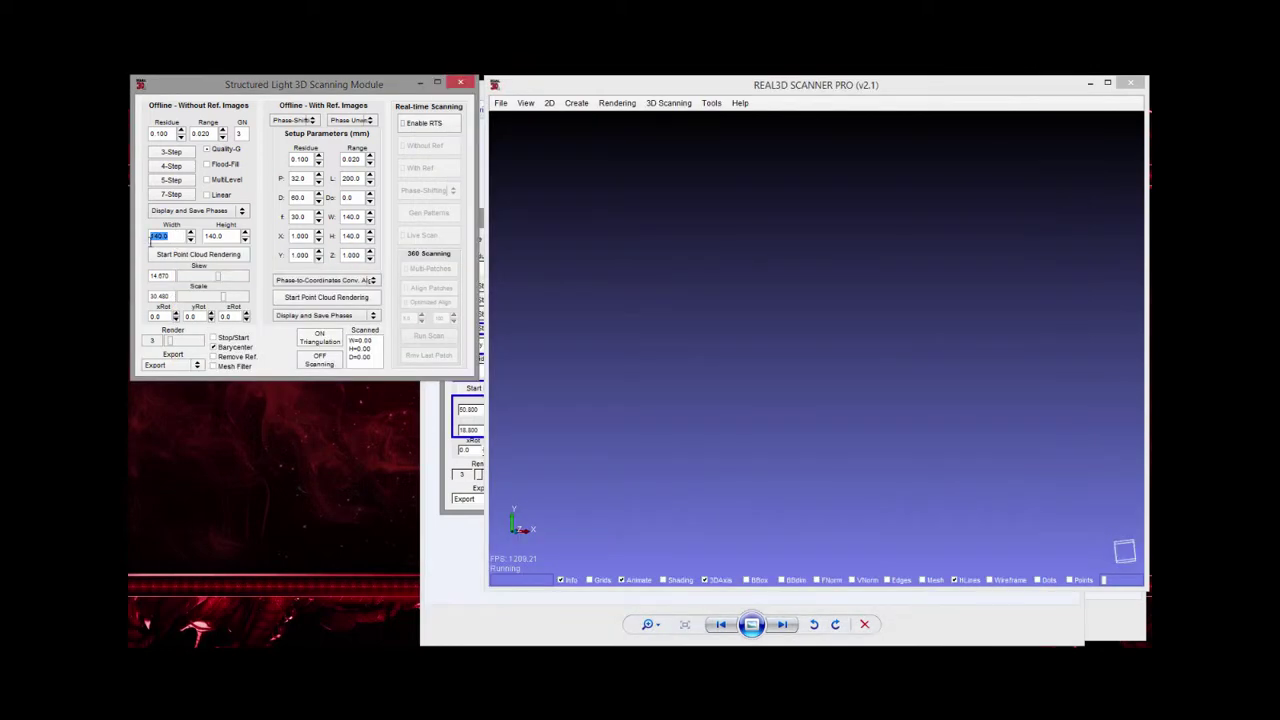
text(480)
click(533, 603)
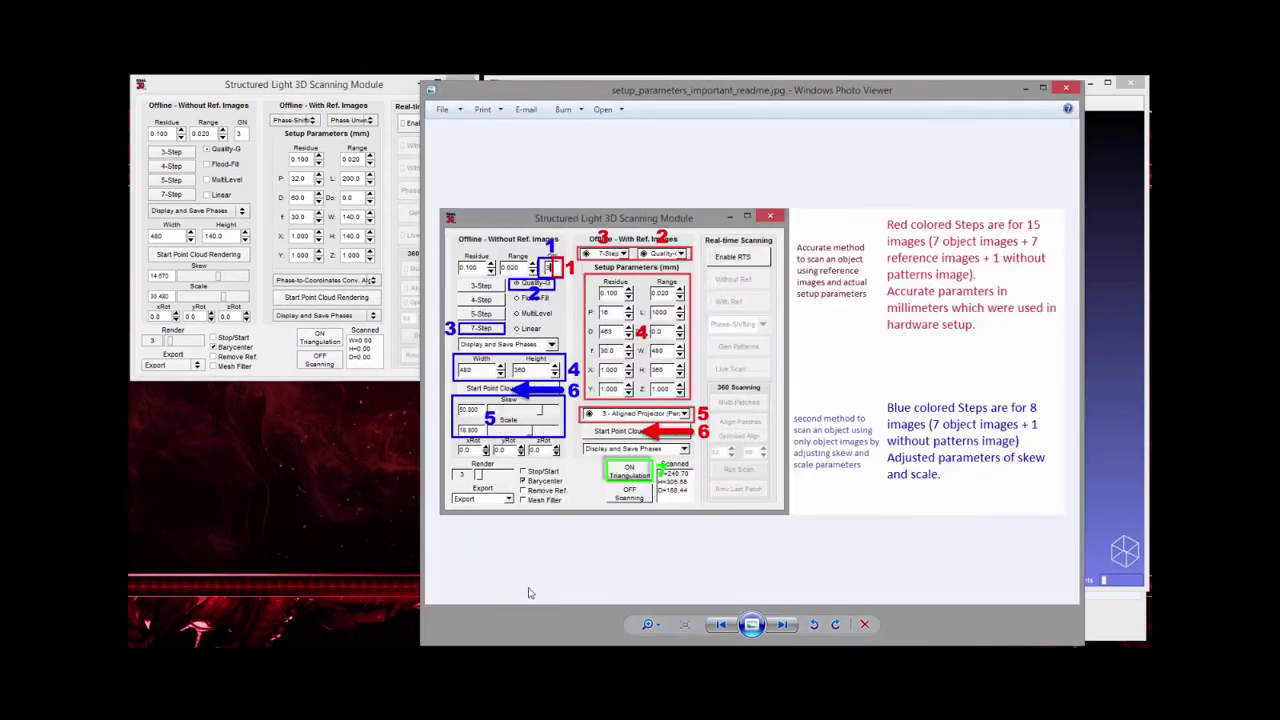
click(224, 238)
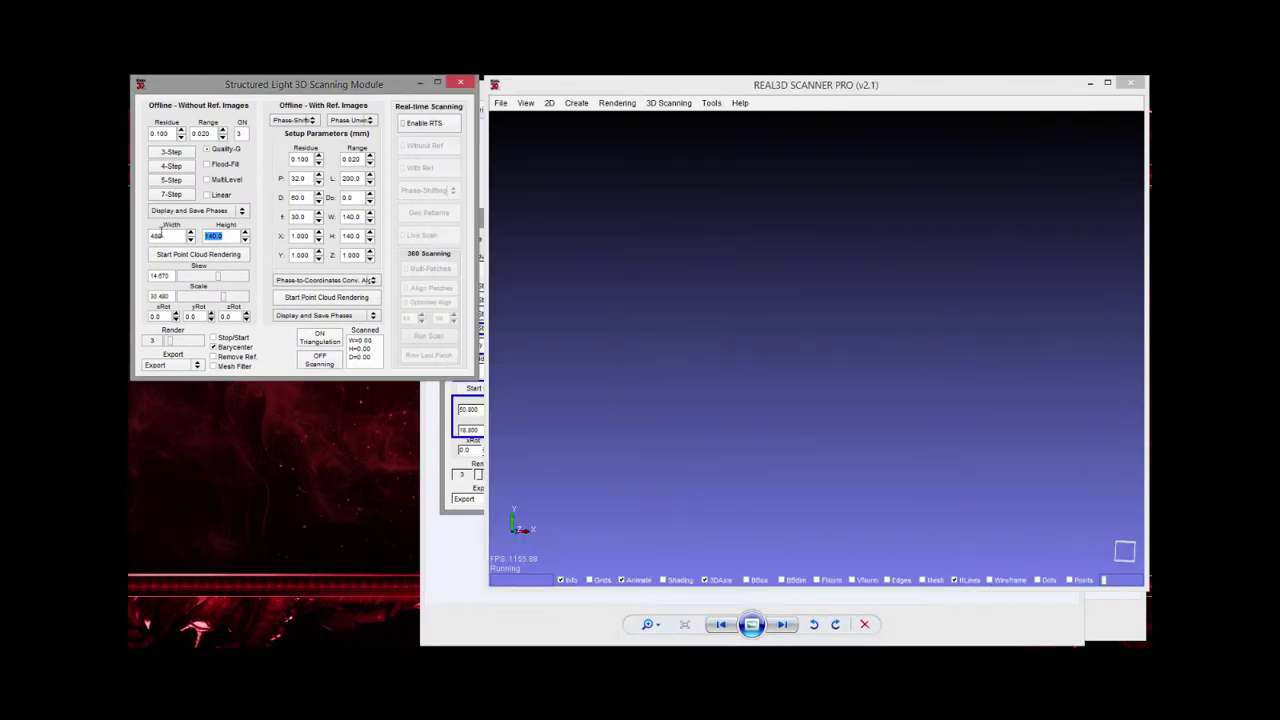
text(360)
click(179, 237)
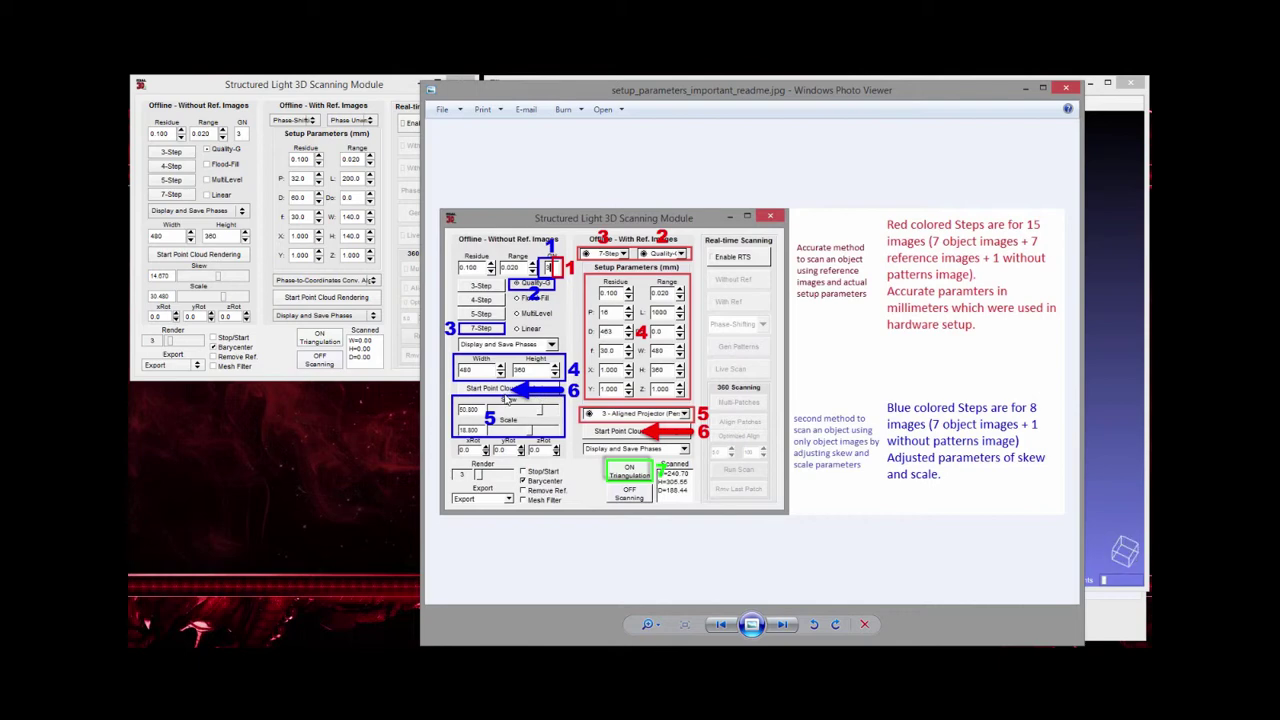
Start point cloud rendering without reference images, specifying vertical fringe strips.
click(223, 258)
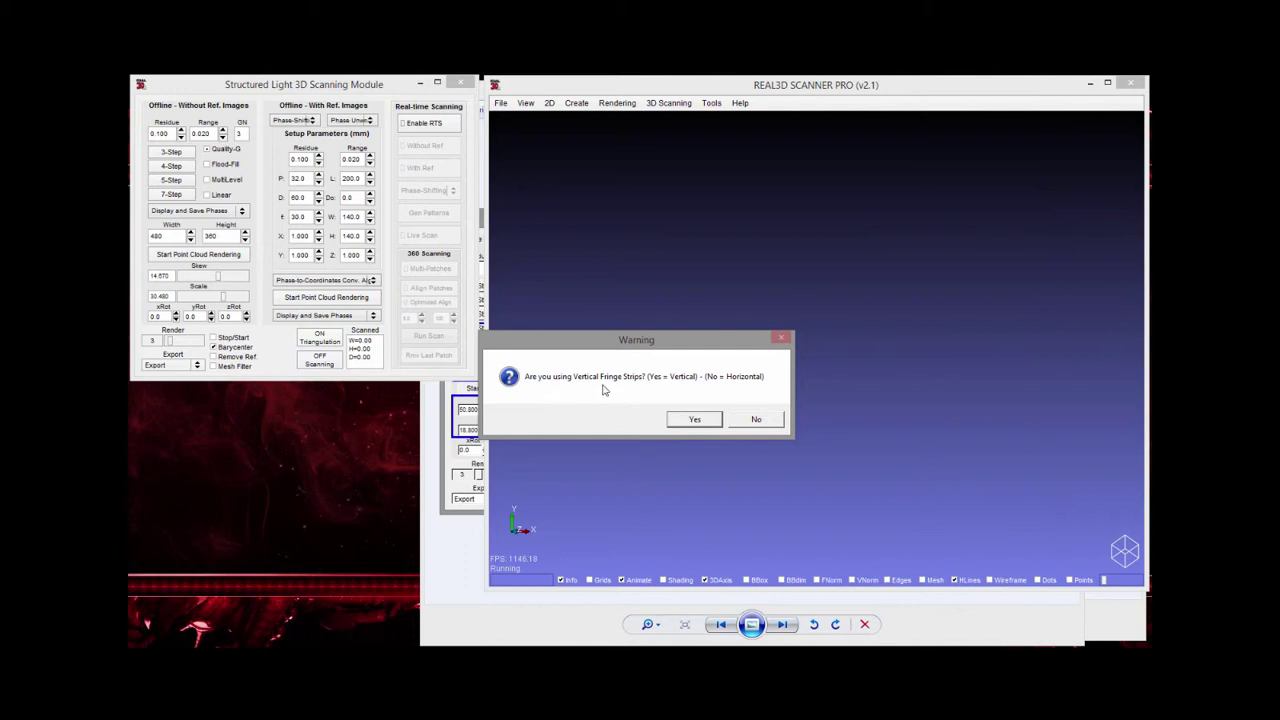
click(694, 420)
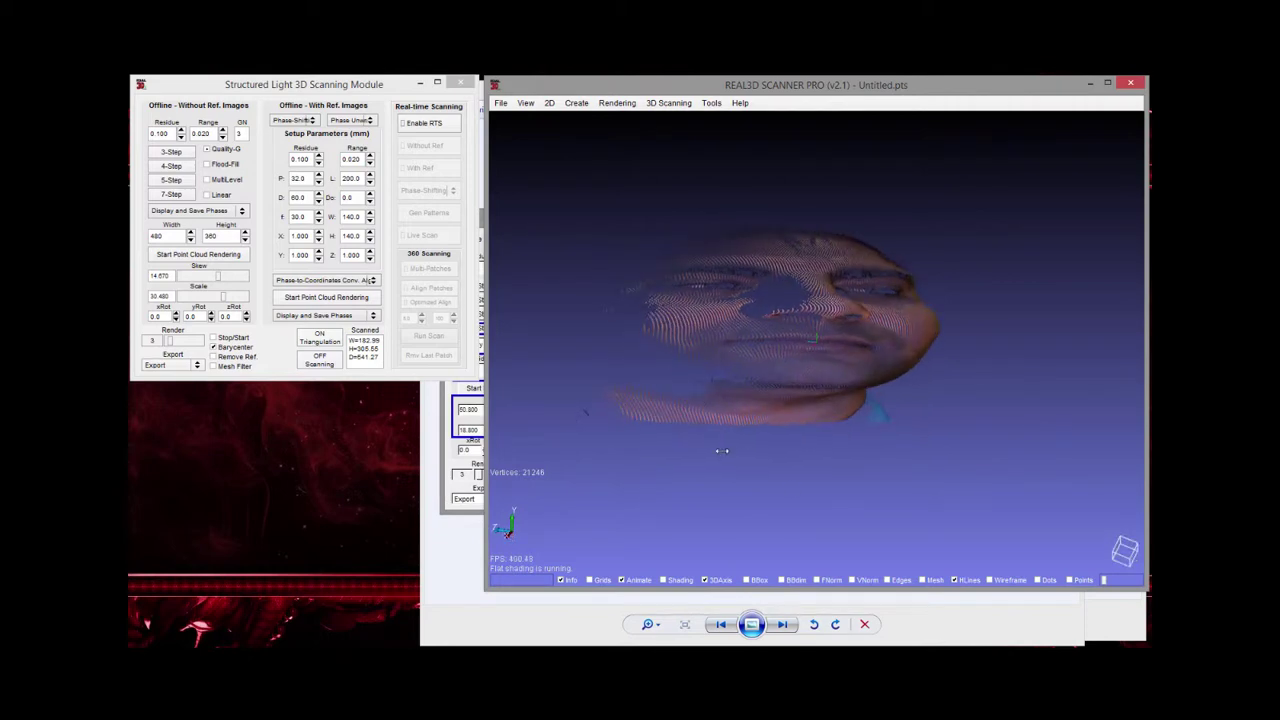
Following the readme, adjust the face point cloud's skew to about 52.5 and its scale to 18.8.
click(613, 598)
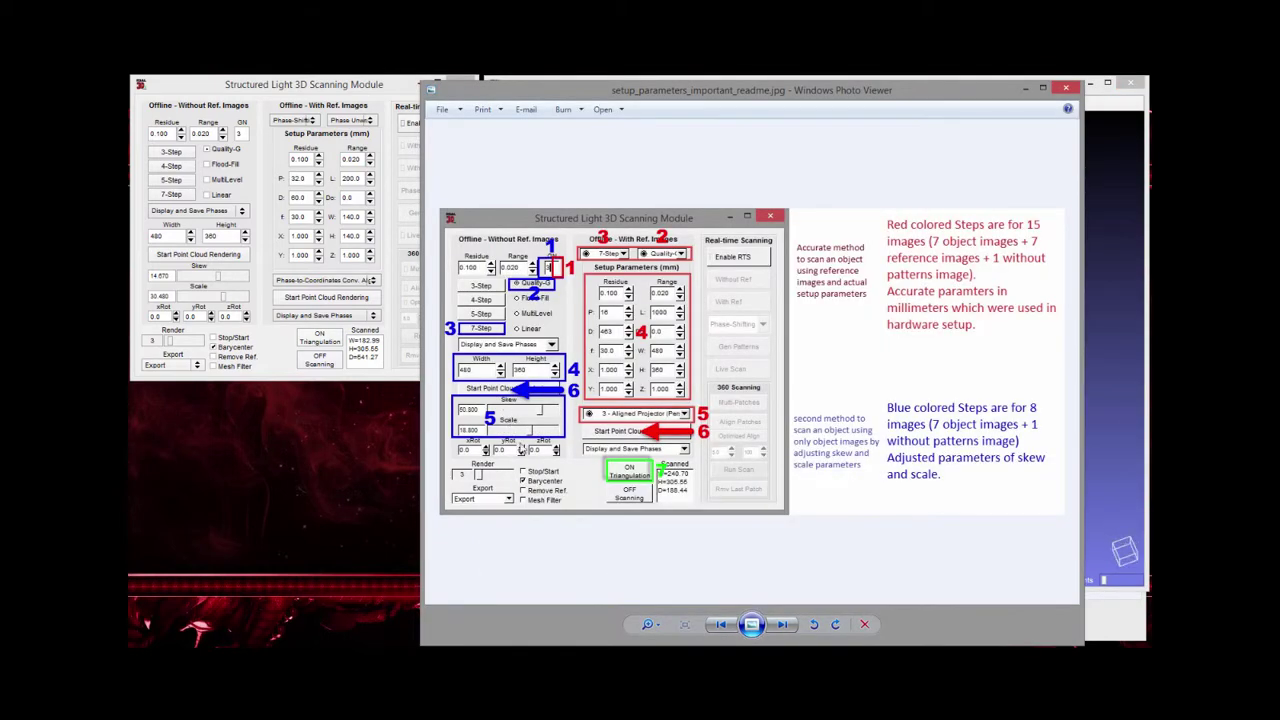
click(214, 303)
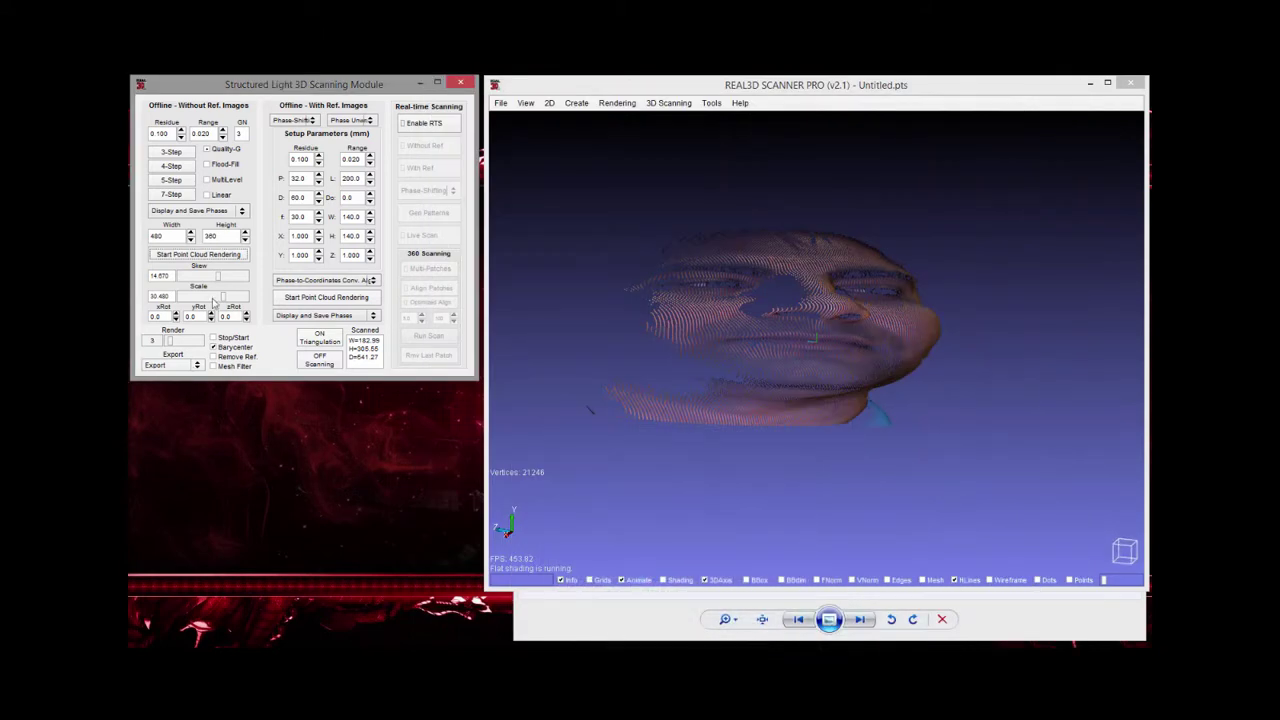
drag(223, 283, 229, 286)
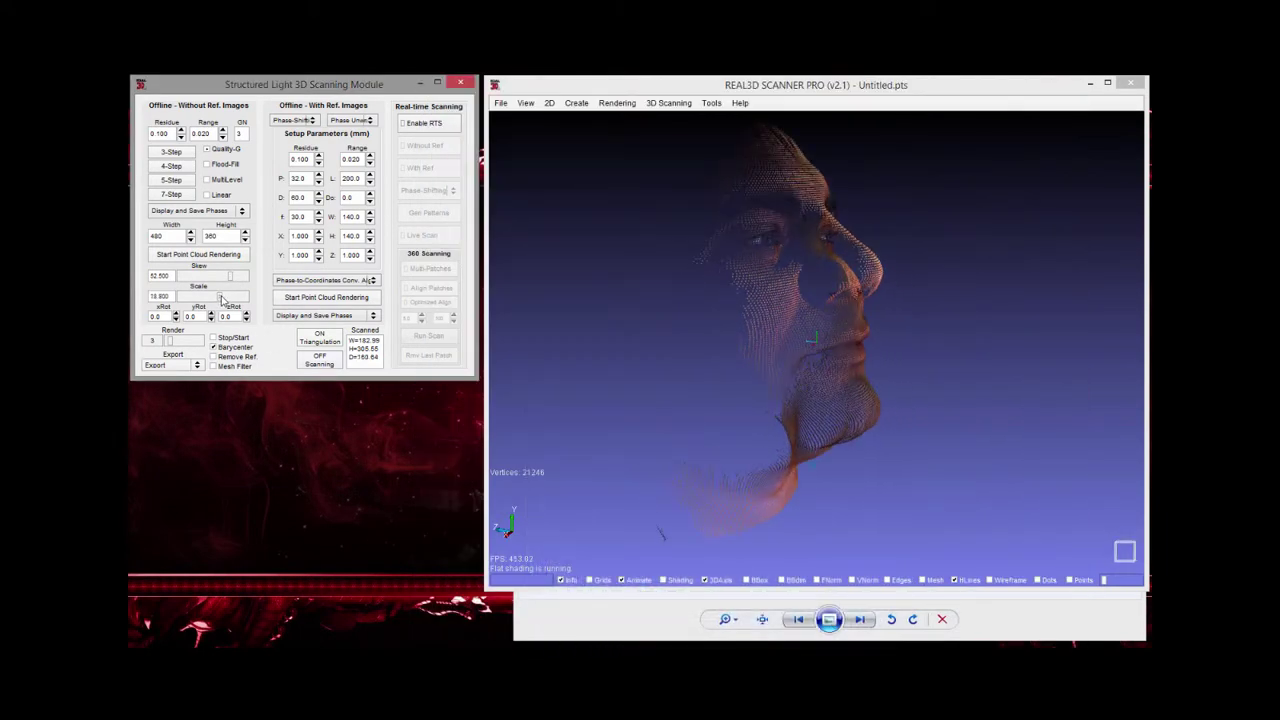
drag(226, 300, 220, 300)
click(530, 426)
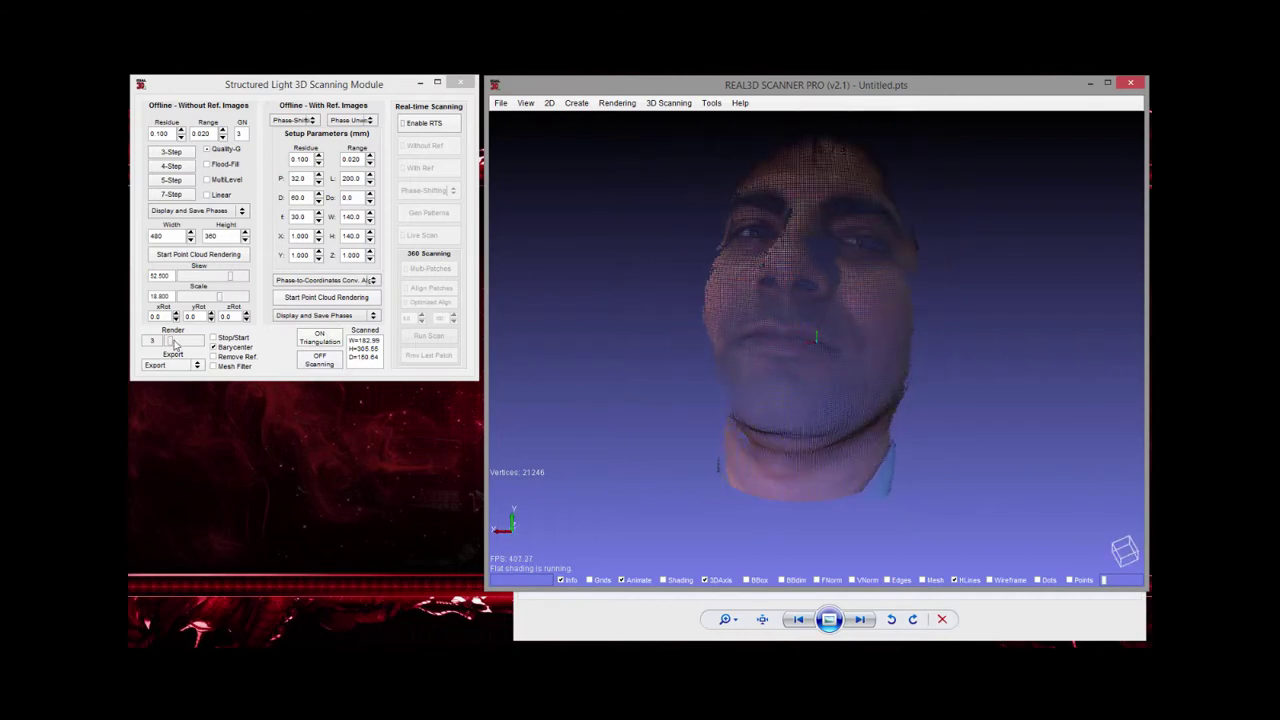
Try render value 1 for the face point cloud and settle on 2.
mouse_move(172, 344)
mouse_down()
mouse_move(186, 350)
mouse_move(162, 347)
mouse_up()
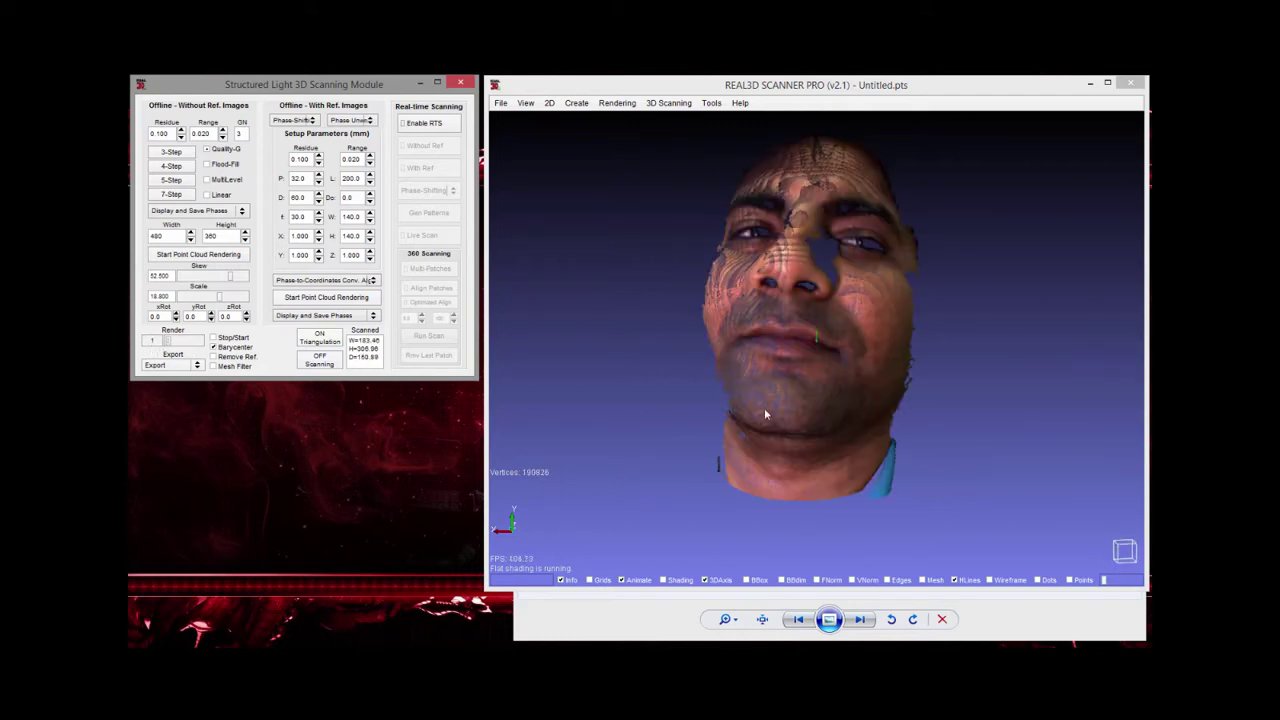
scroll(789, 359, up, 3)
scroll(801, 394, down, 2)
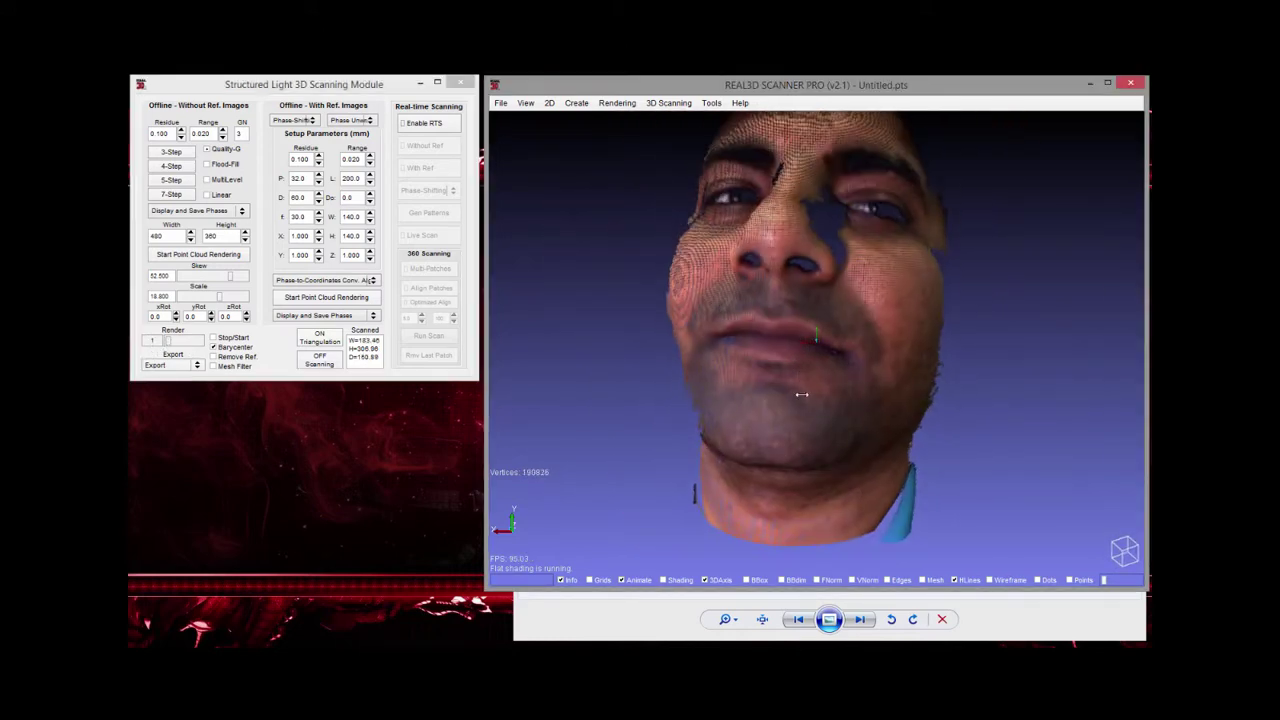
click(171, 344)
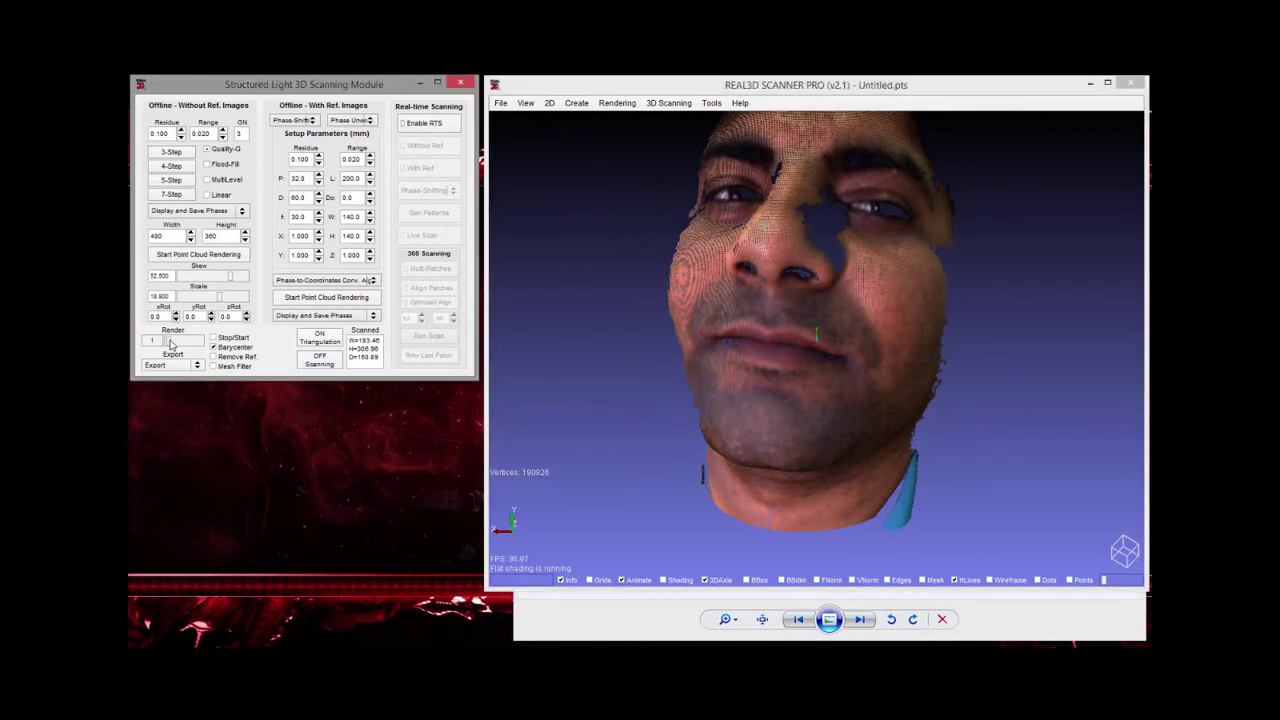
click(171, 344)
click(837, 472)
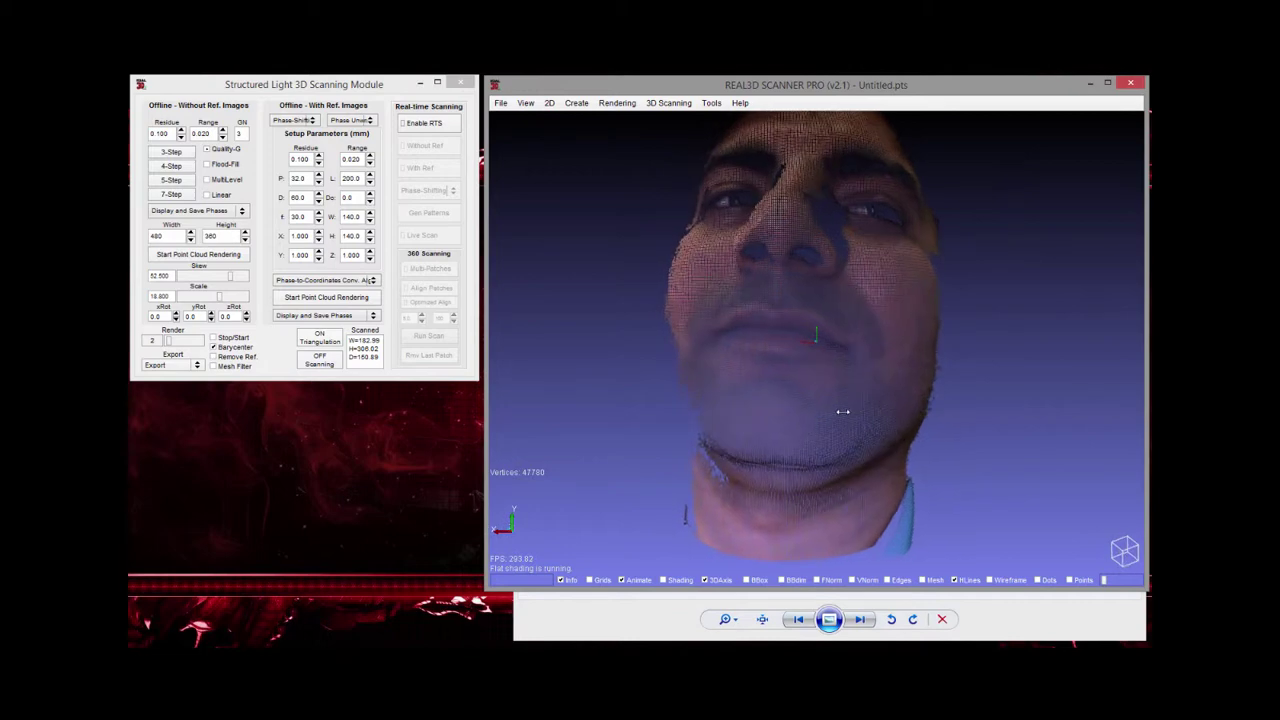
Reset the model view and tilt the face point cloud by setting its X rotation to 5.
click(168, 316)
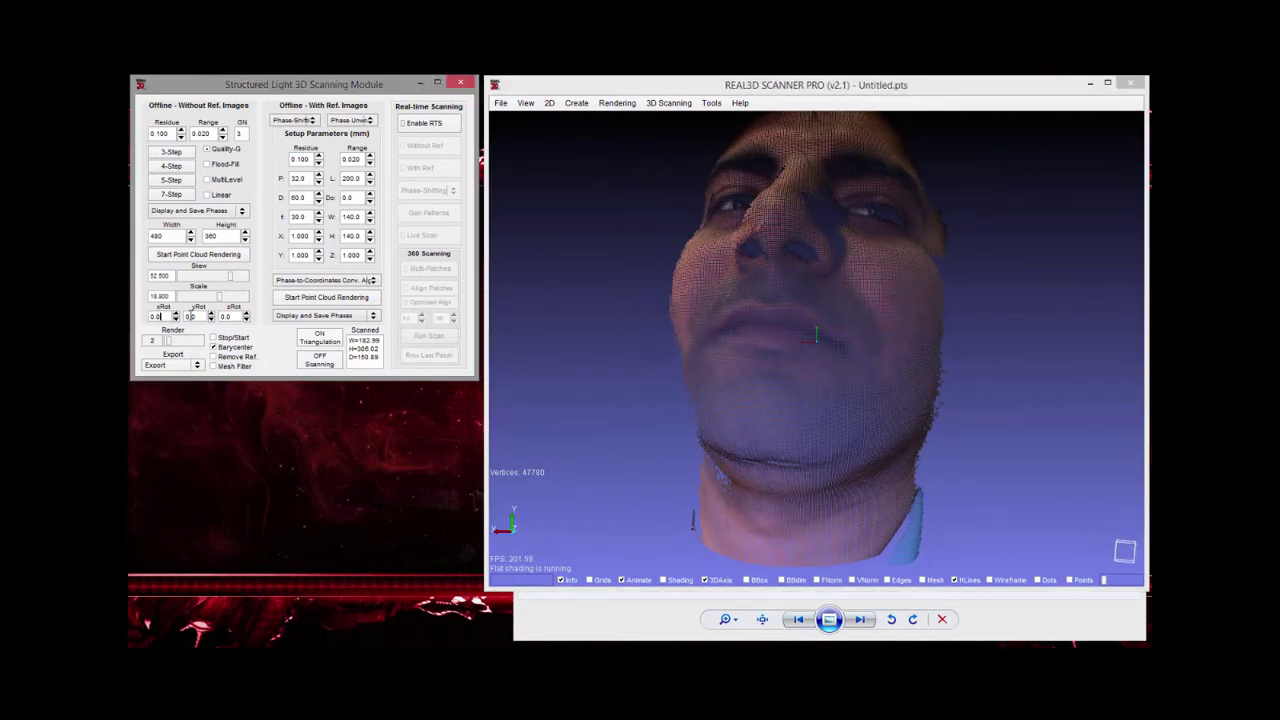
click(903, 387)
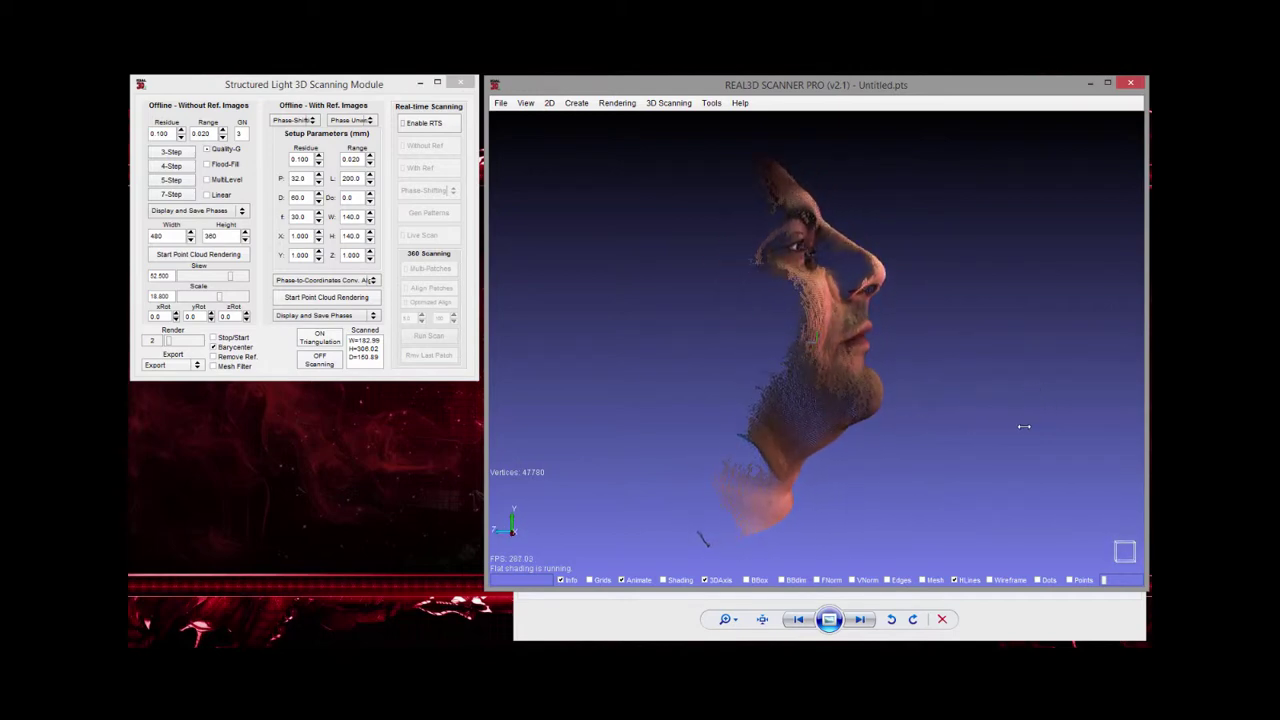
right_click(730, 351)
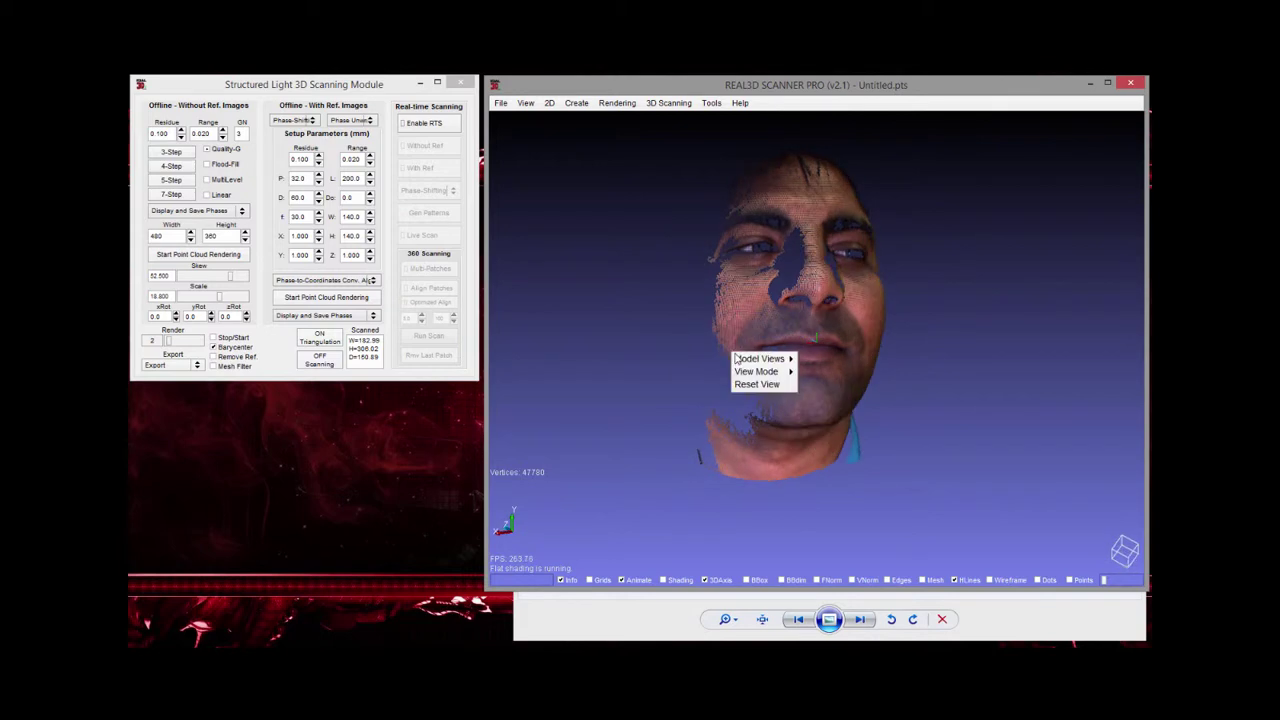
click(762, 383)
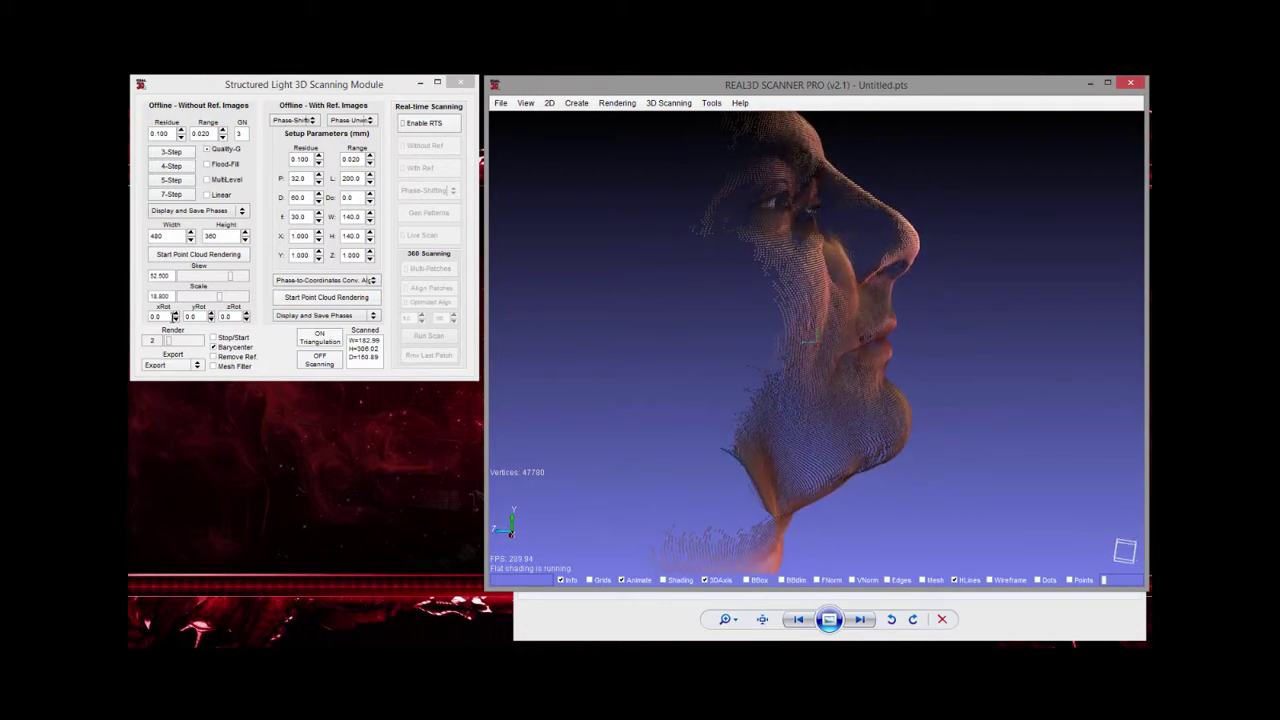
double_click(167, 316)
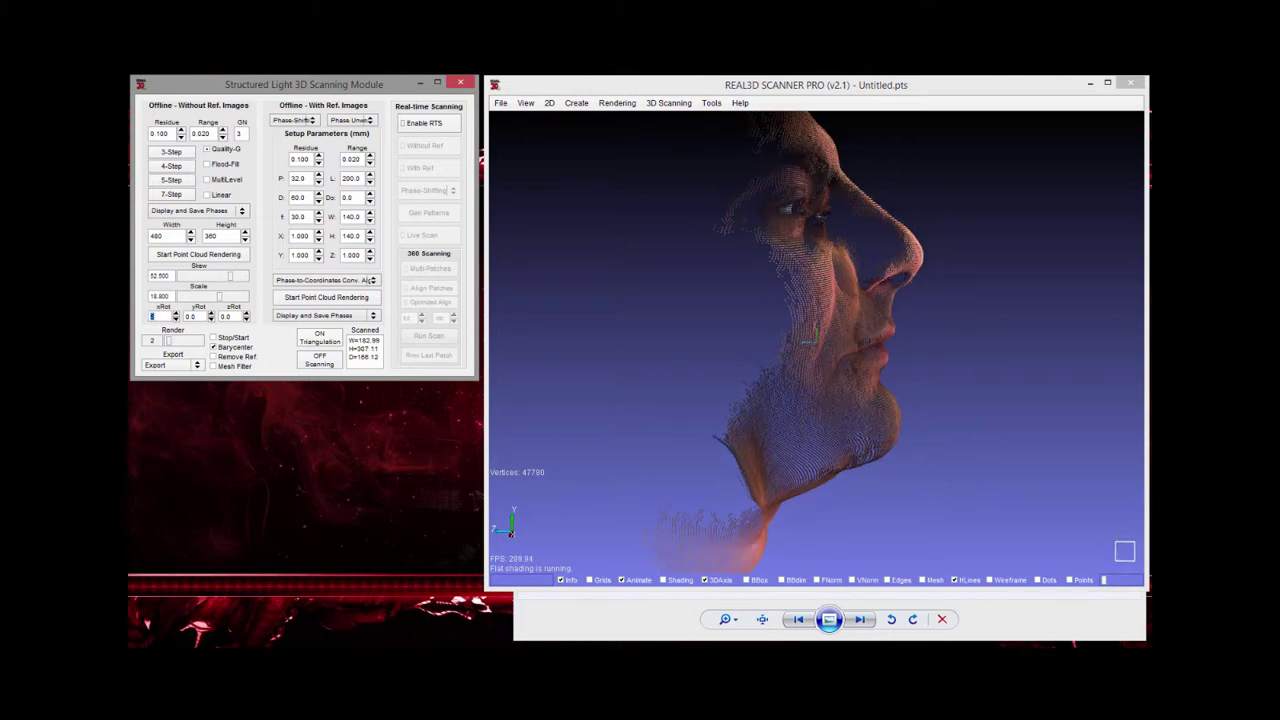
click(815, 418)
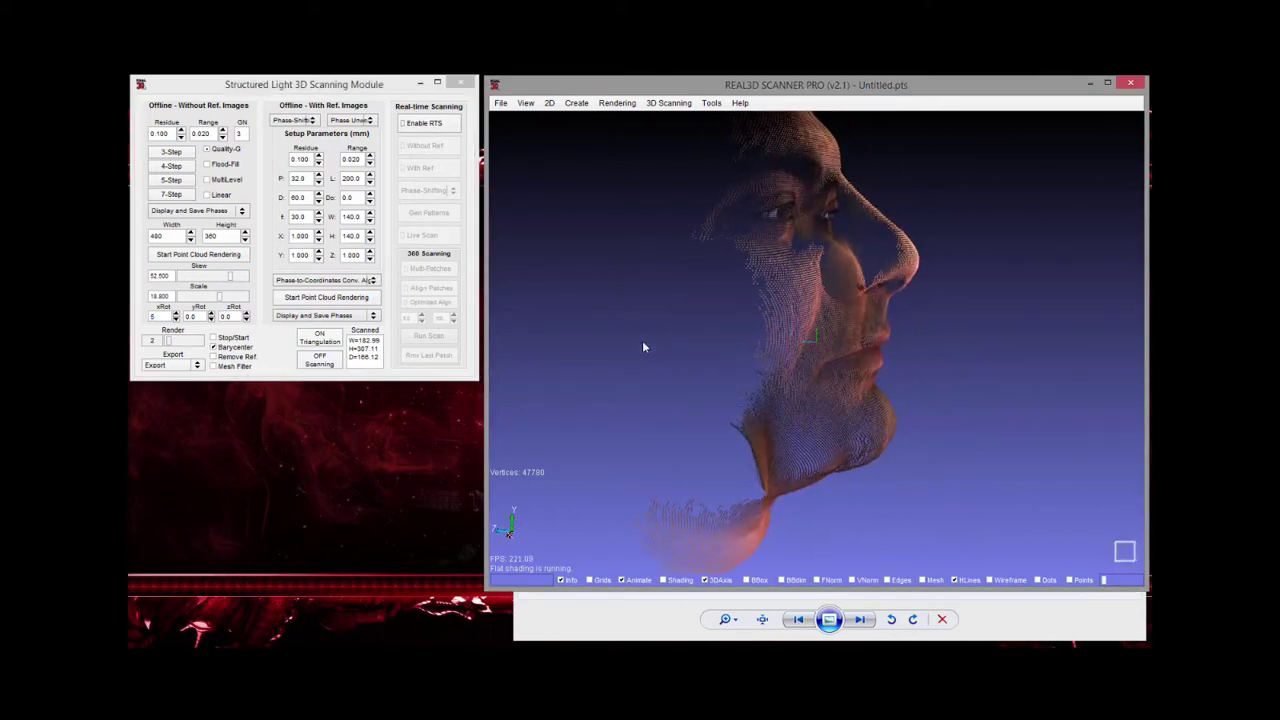
Turn on triangulation to mesh the face point cloud and enable smooth shading.
click(334, 341)
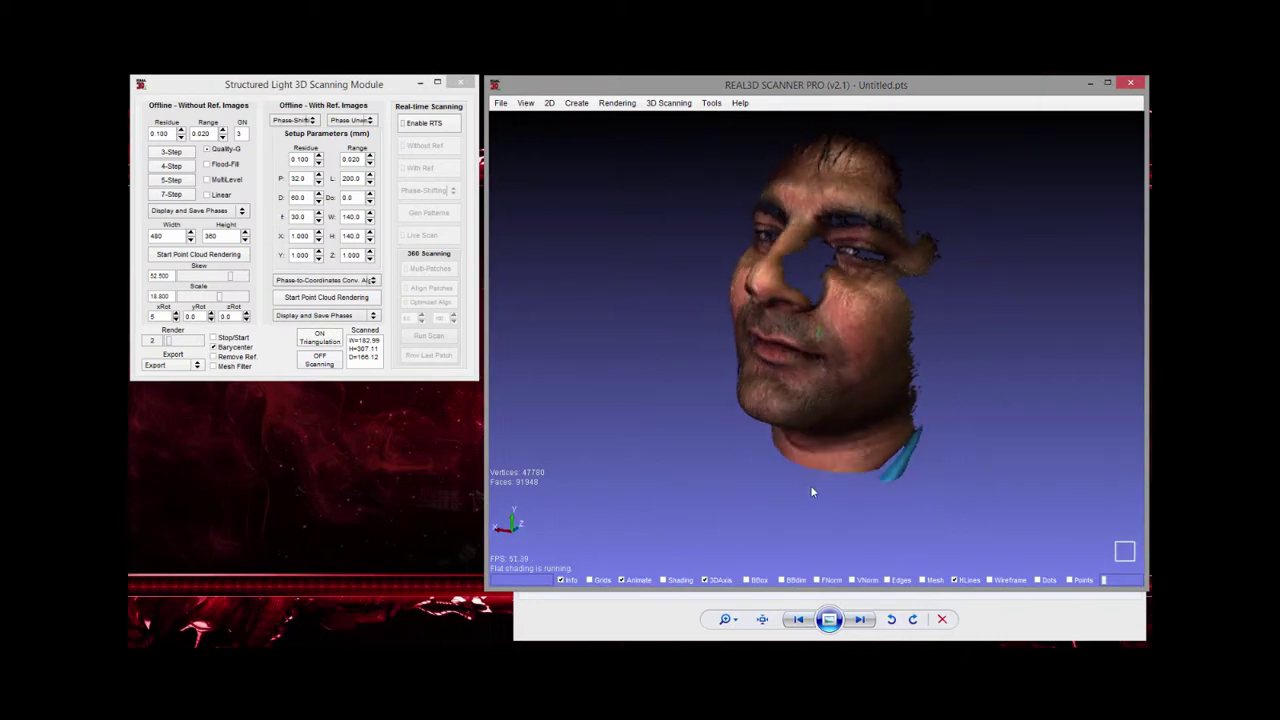
click(668, 580)
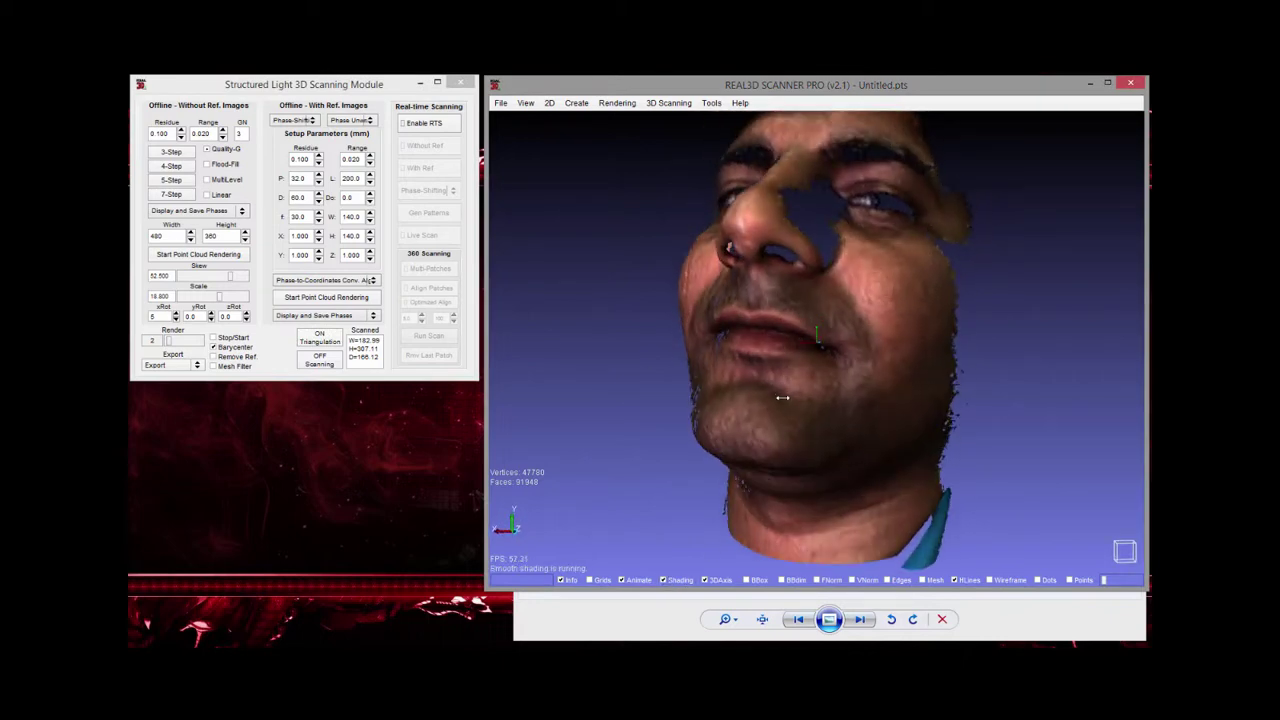
click(670, 580)
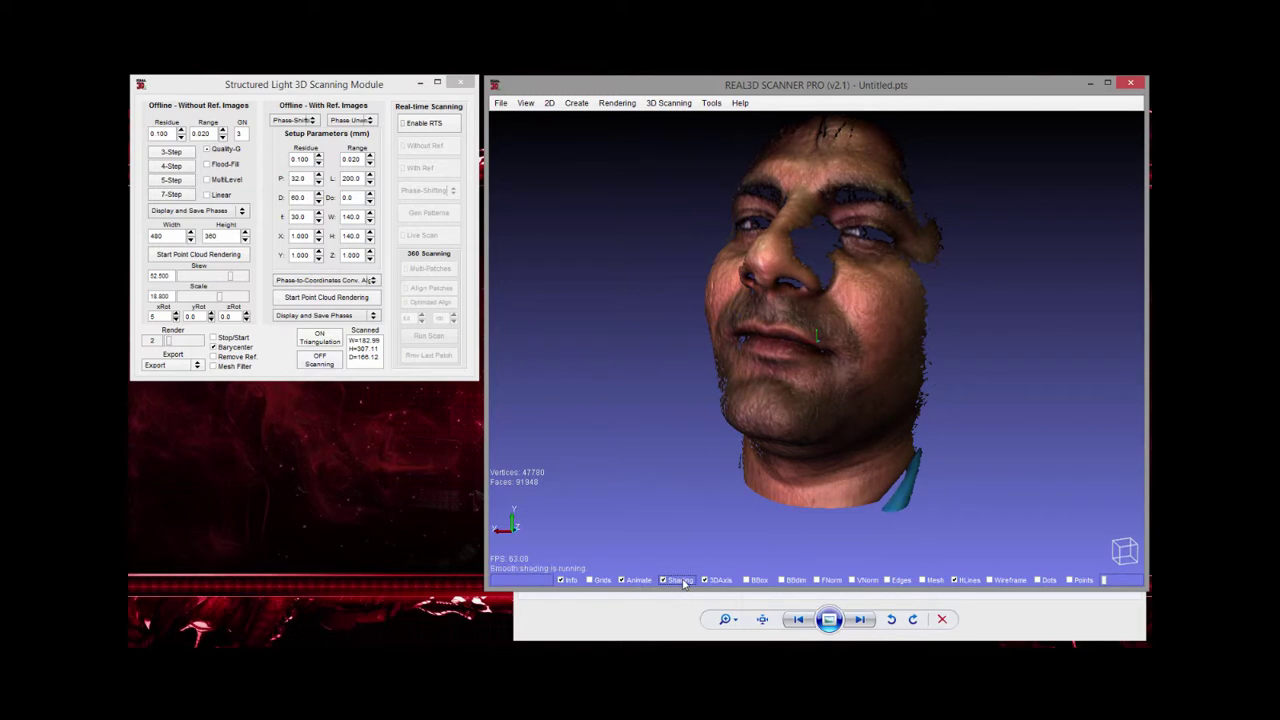
click(668, 580)
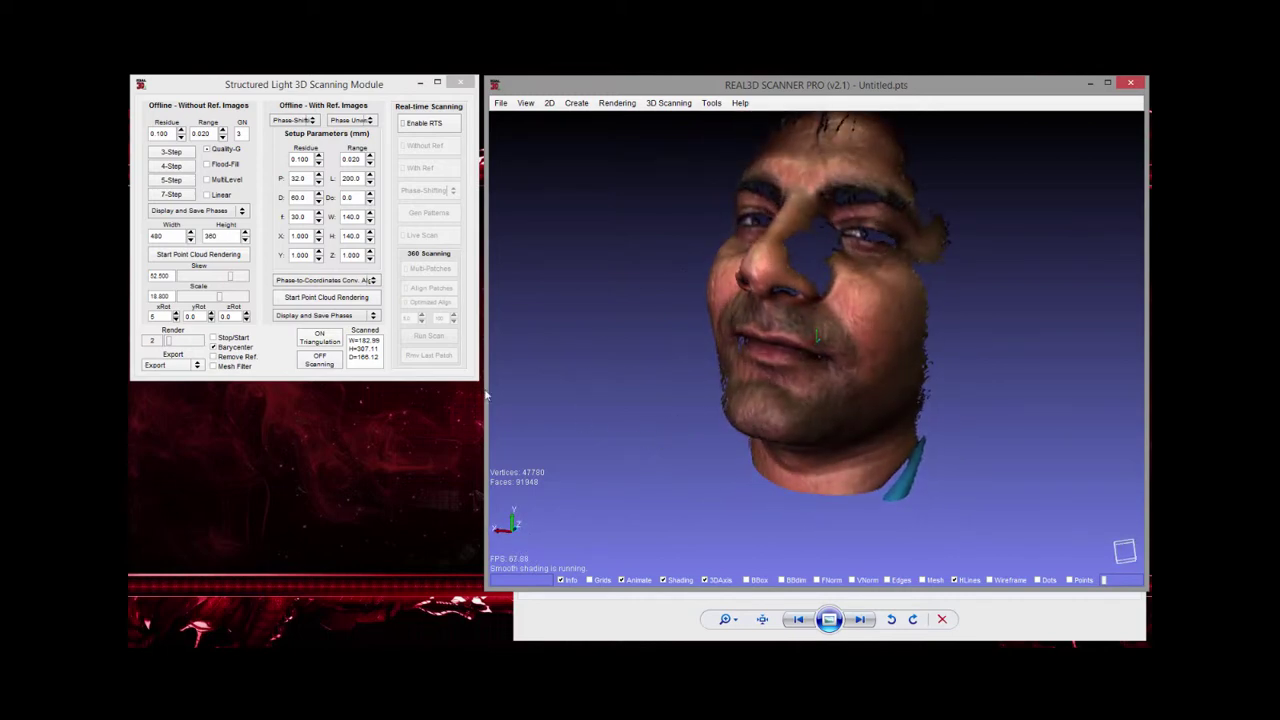
Switch scanning off to finalize the triangulated face mesh and look at it in profile.
click(322, 360)
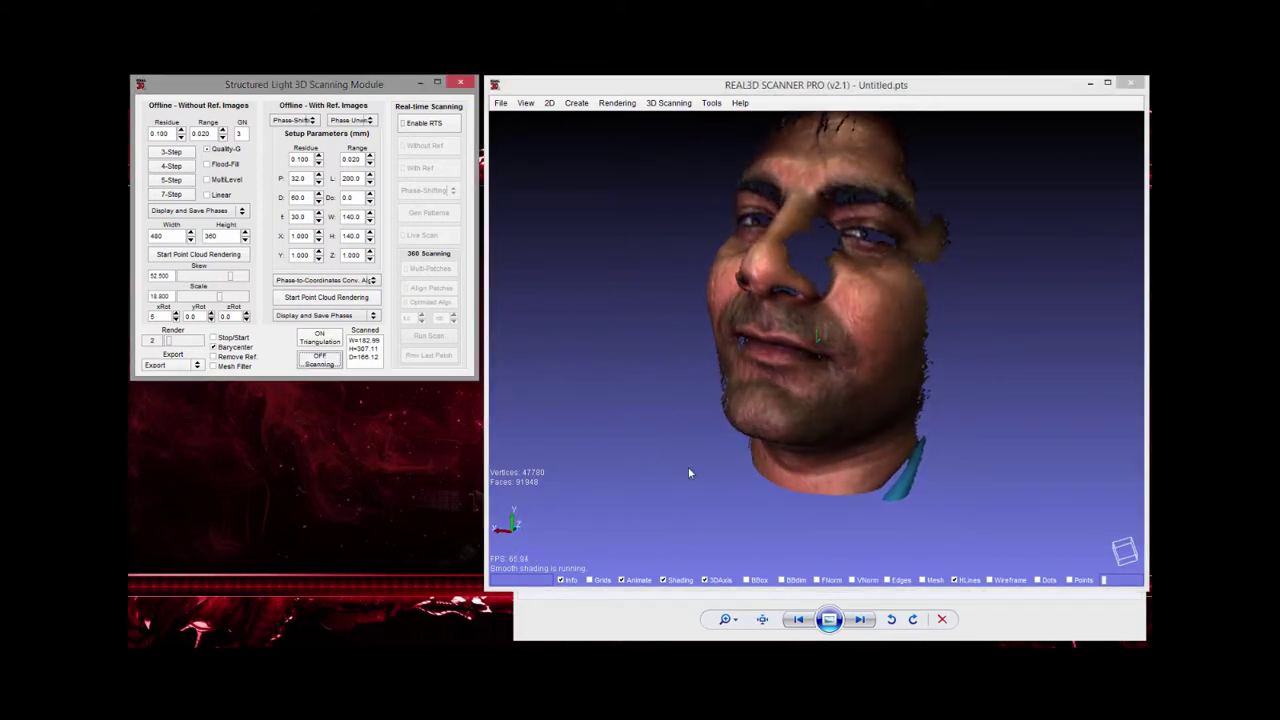
click(688, 473)
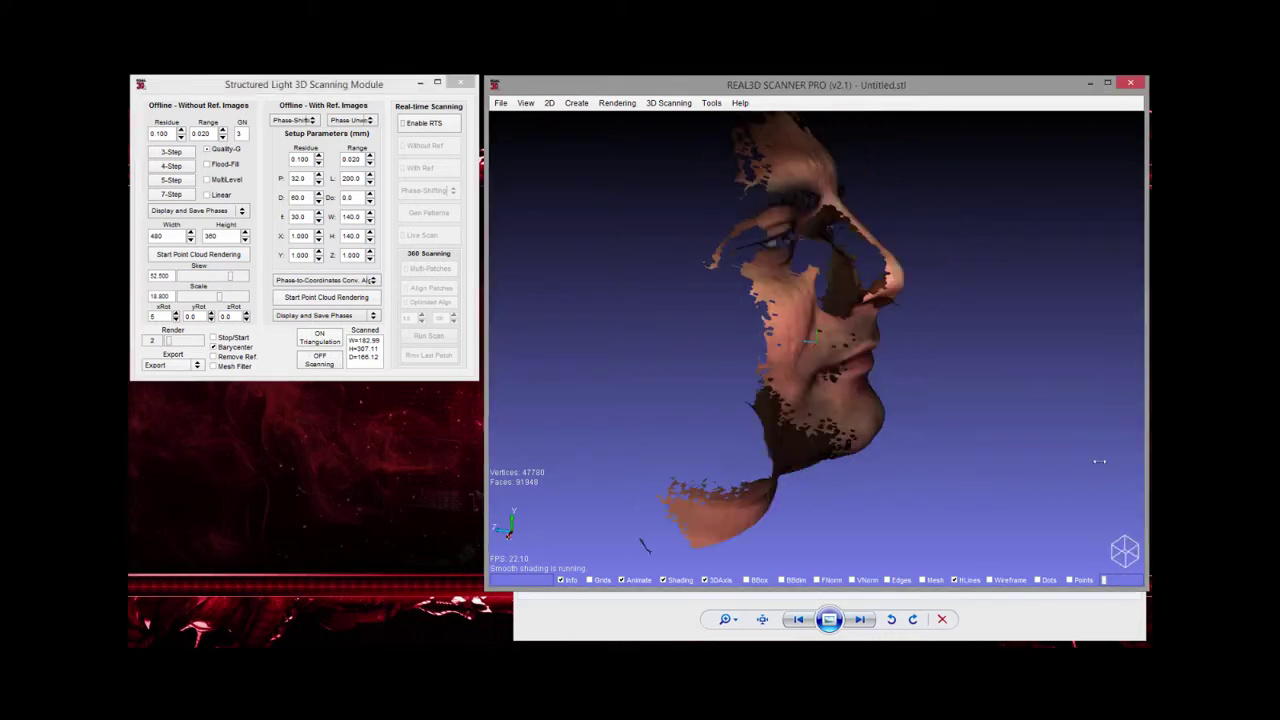
Apply Feature Preserving Belyaev Smooth to the face mesh with 3 iterations, 20 normals iterations, 3 mesh-fitting iterations and delta 10.0.
click(612, 104)
mouse_move(630, 228)
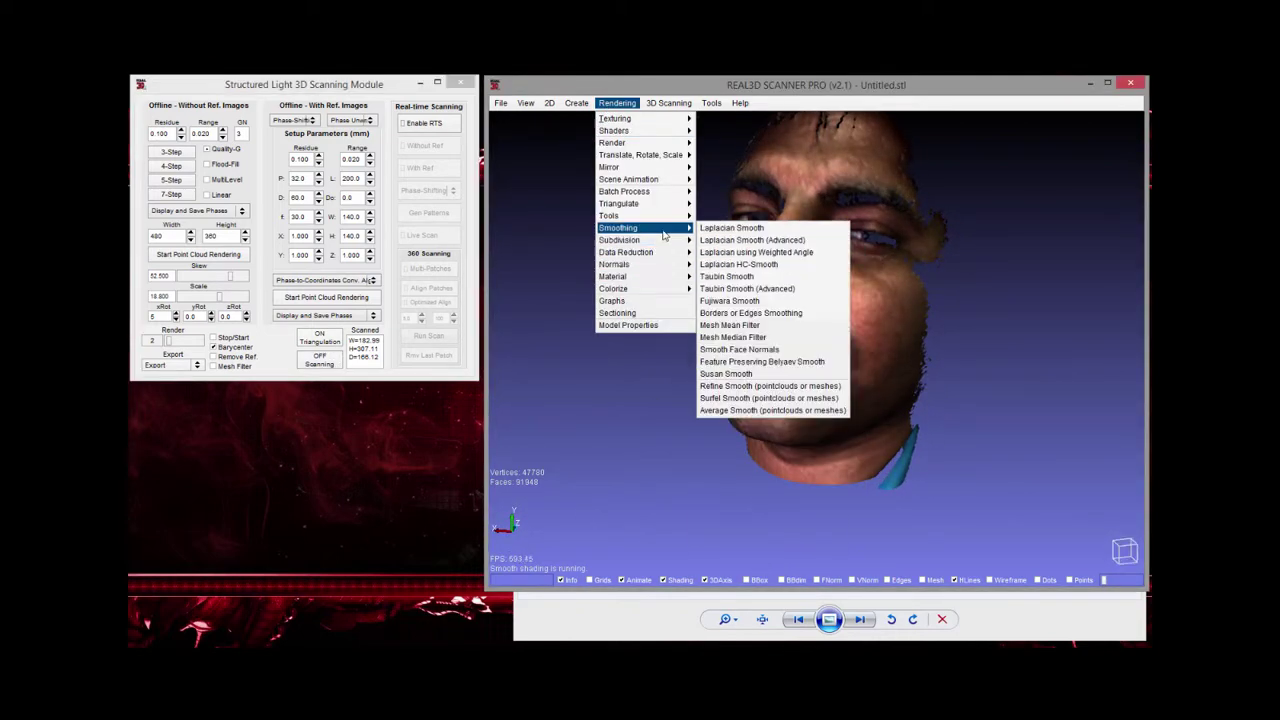
click(759, 362)
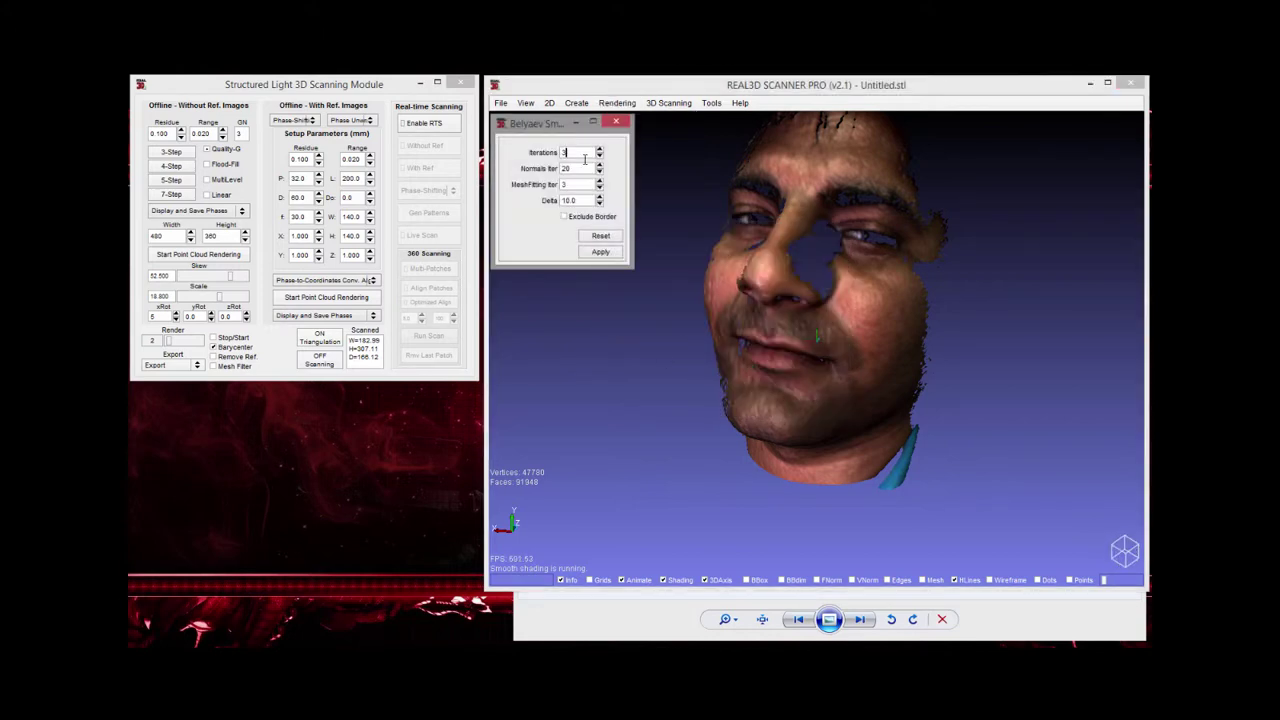
click(603, 252)
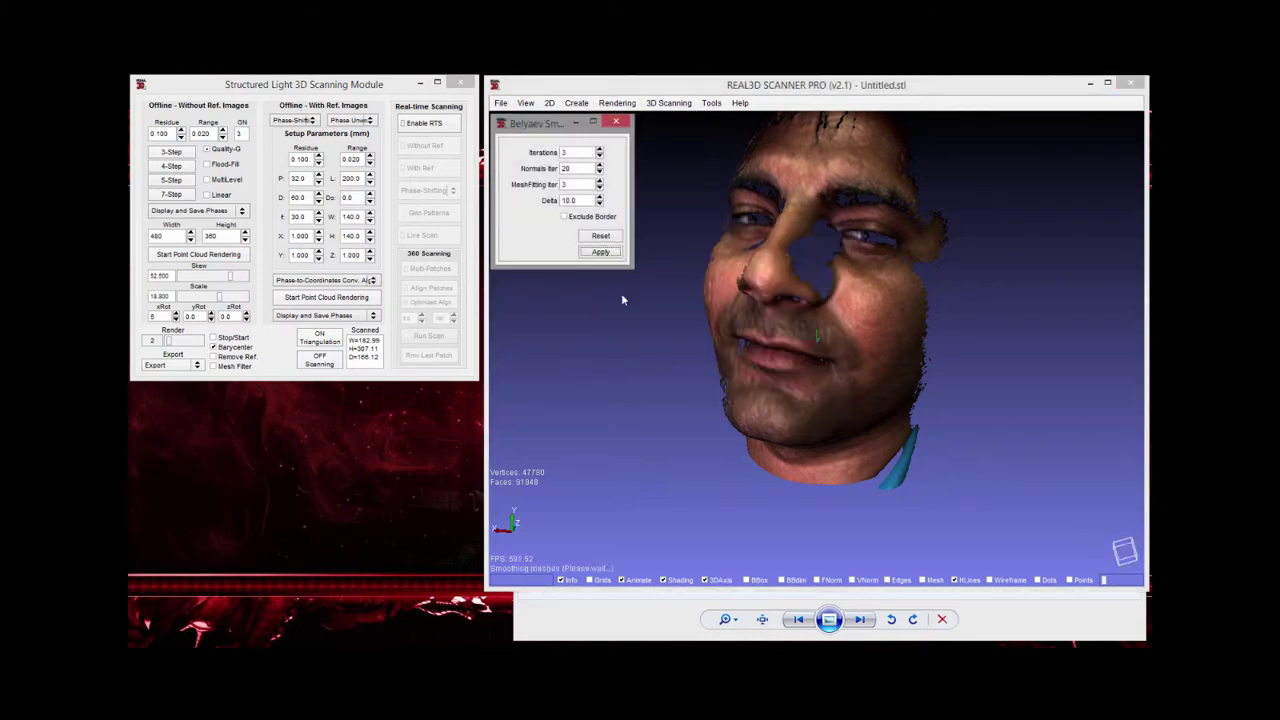
drag(683, 435, 730, 479)
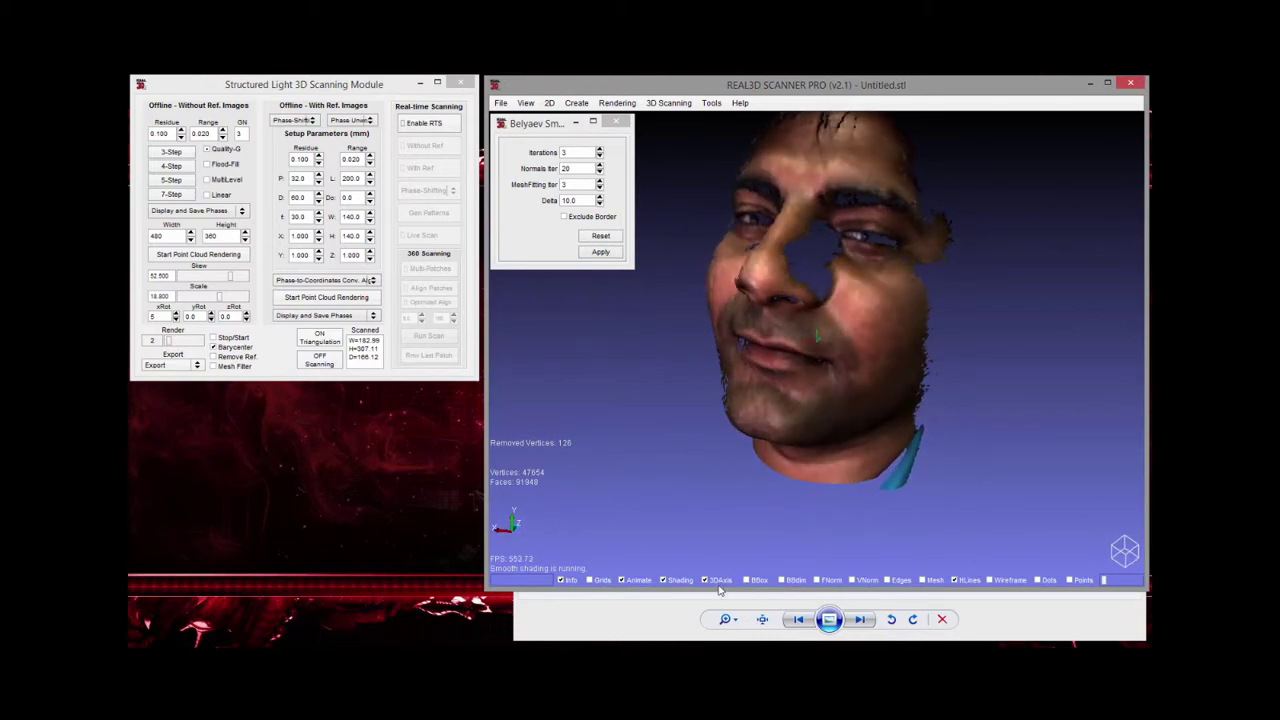
Turn off color rendering to show the smoothed face mesh as a plain surface.
click(617, 103)
mouse_move(630, 143)
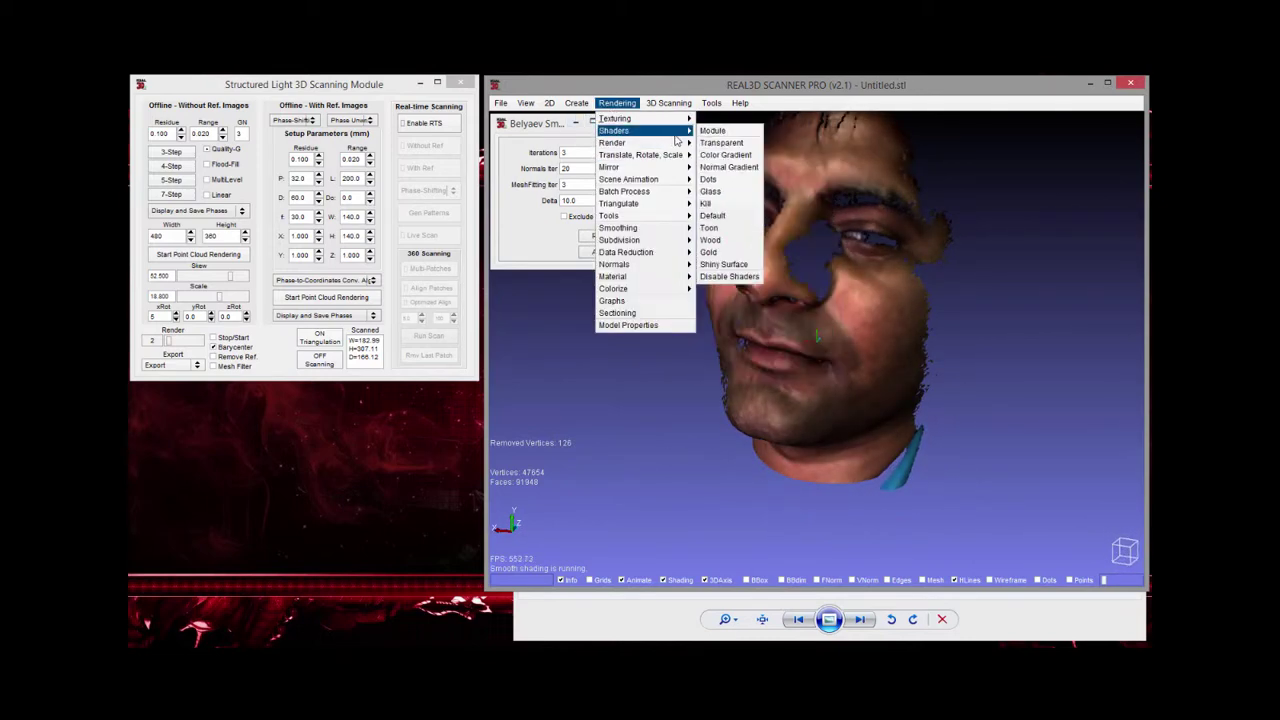
mouse_move(671, 158)
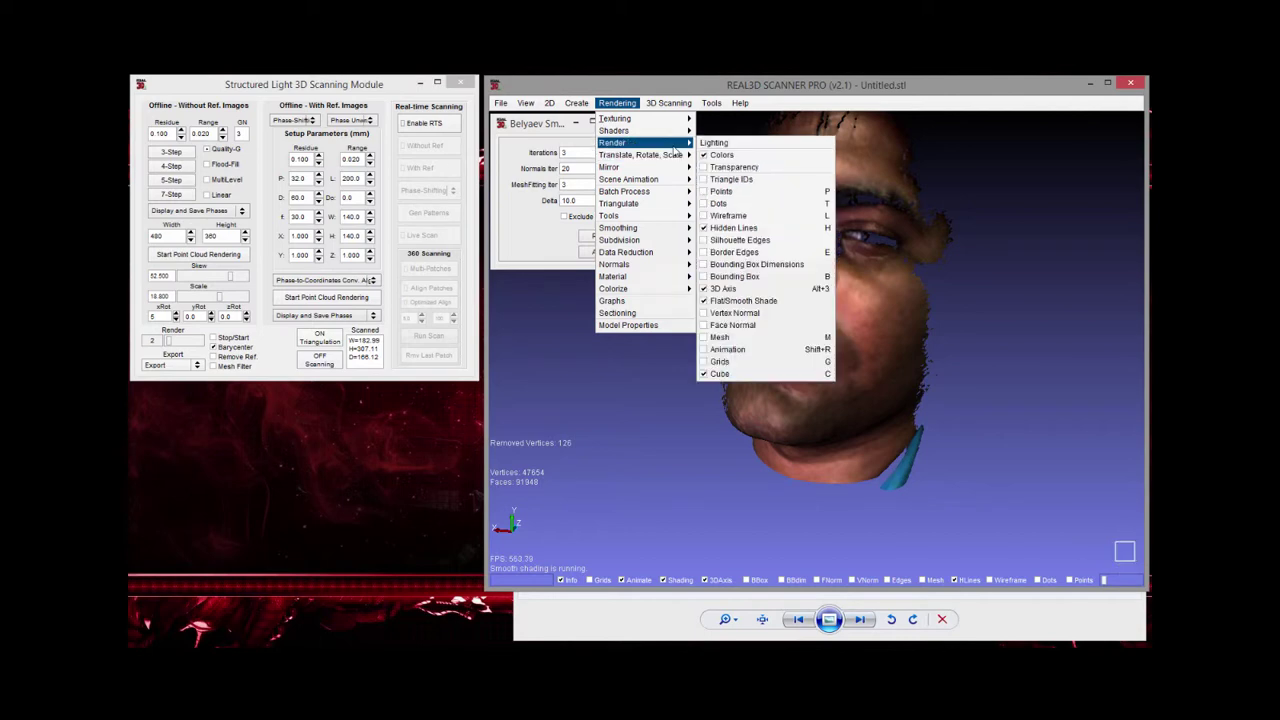
click(722, 157)
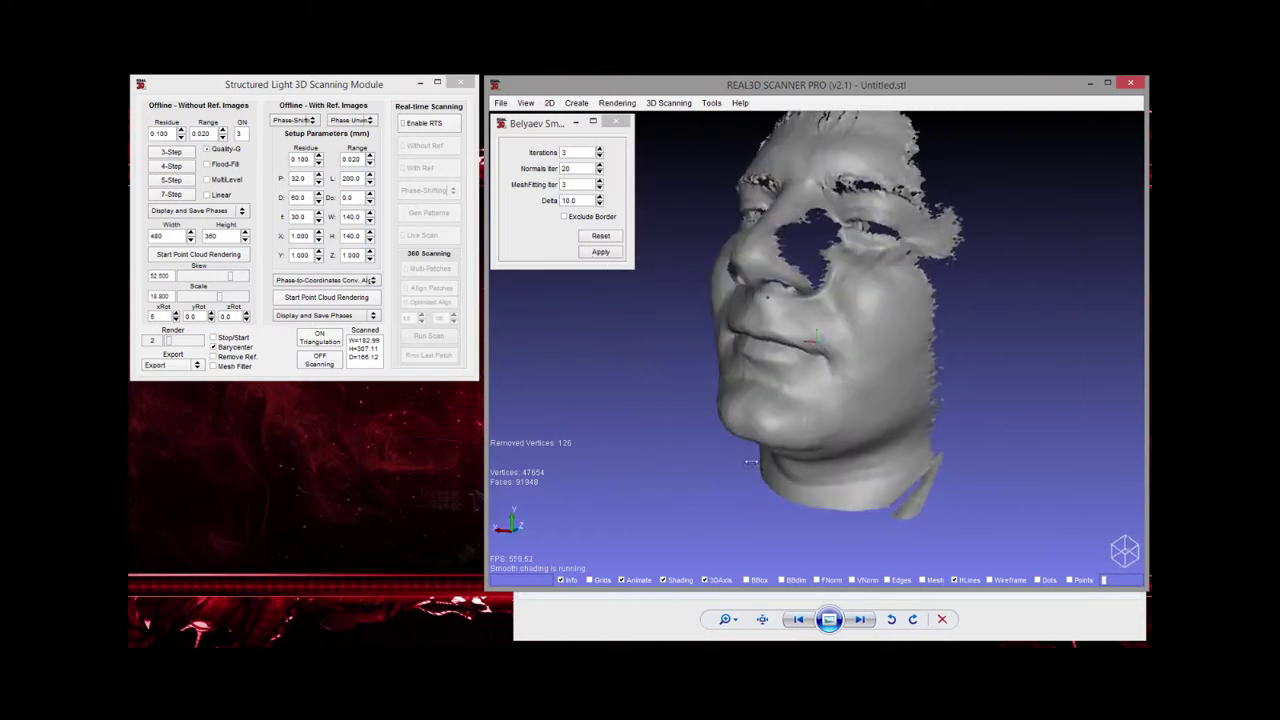
Close the Belyaev smoothing settings and inspect the uncolored face mesh.
click(500, 103)
click(547, 206)
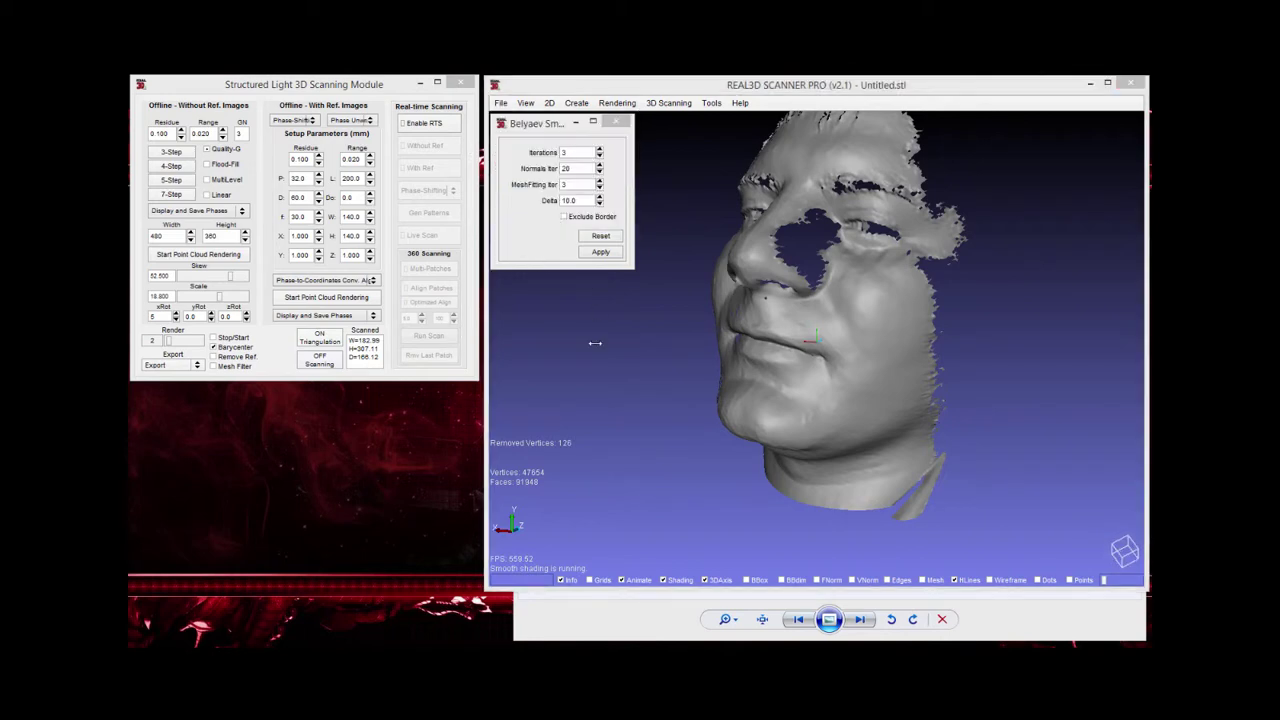
click(1076, 498)
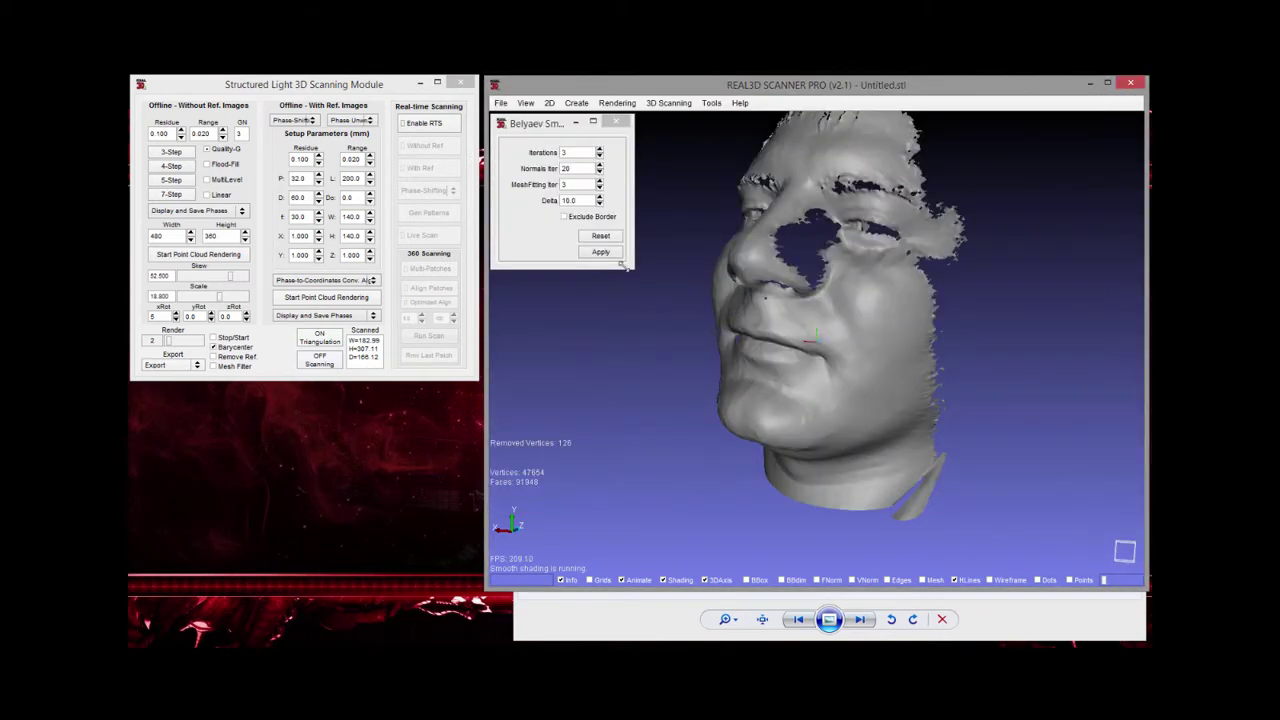
click(616, 122)
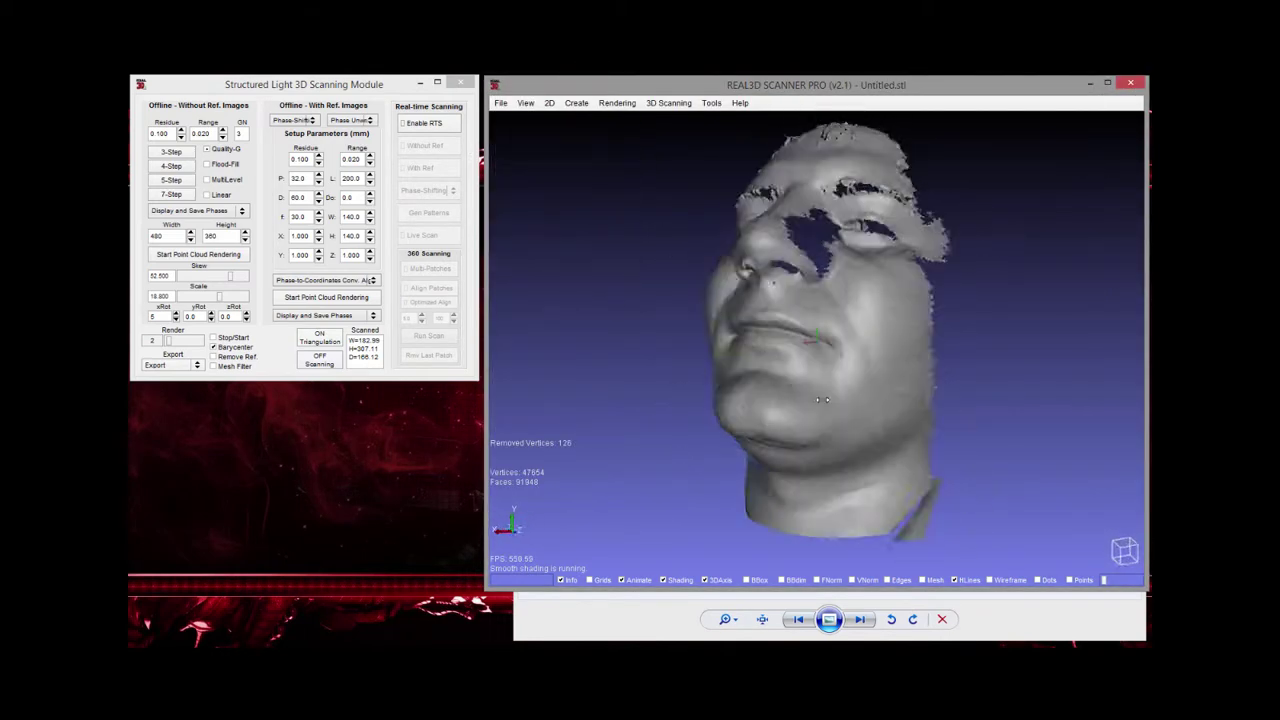